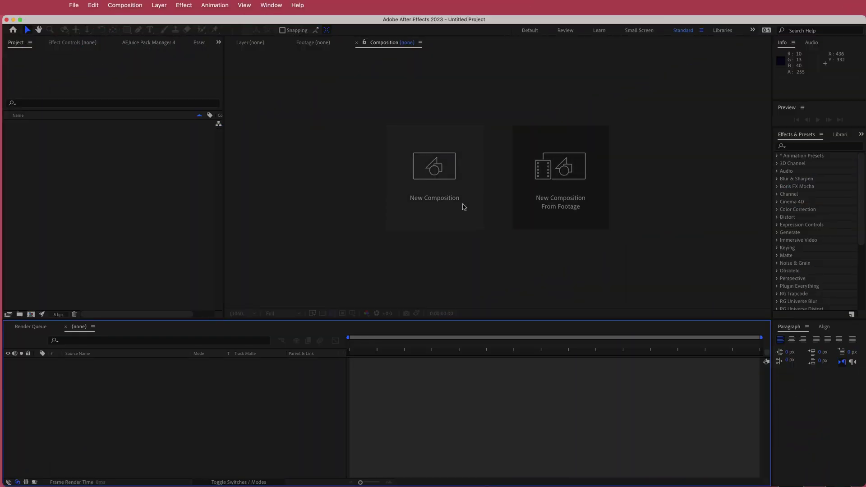
Step: Start a new composition: Social Media Landscape HD, 1920x1080, 30 fps, 15 seconds
{"action": "left_click", "coordinate": [464, 205]}
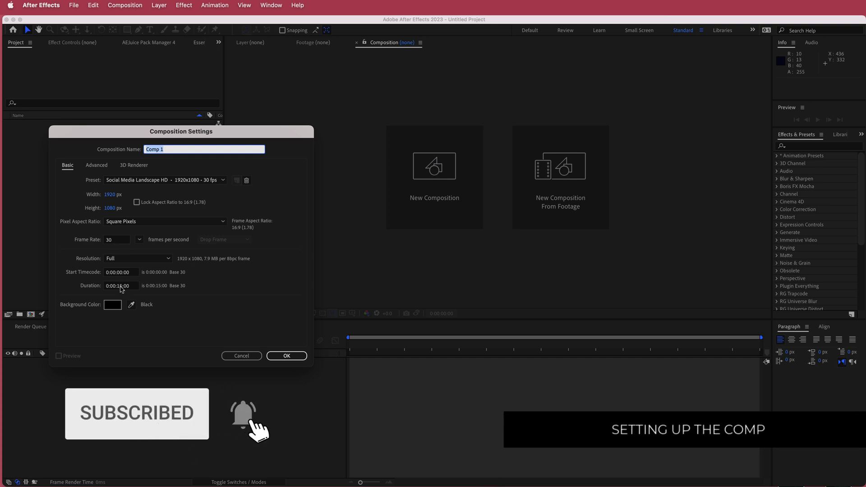
Step: Create Comp 1 and set the viewer zoom to Fit
{"action": "left_click", "coordinate": [286, 356]}
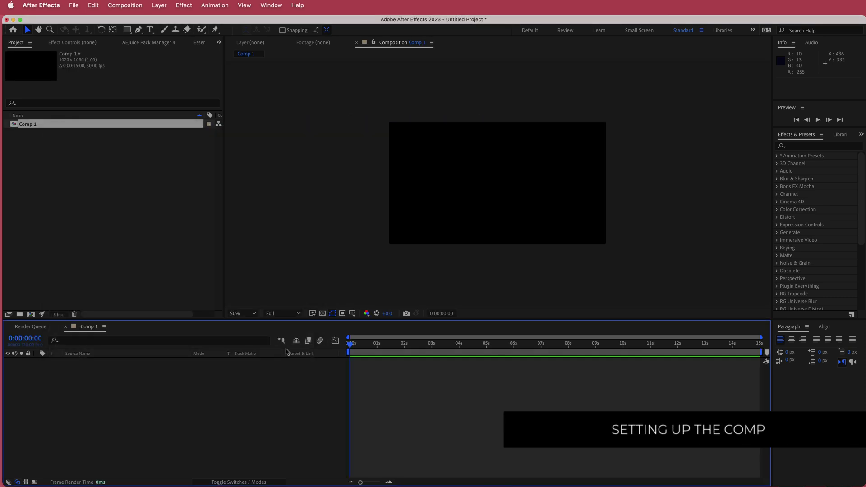
{"action": "left_click", "coordinate": [258, 315]}
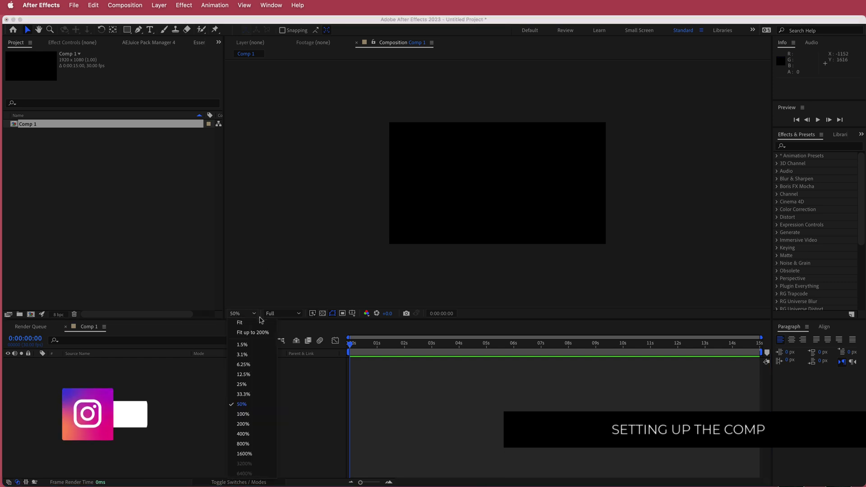
{"action": "left_click", "coordinate": [253, 332]}
Step: Add a new white solid layer named MIR
{"action": "right_click", "coordinate": [236, 372]}
{"action": "mouse_move", "coordinate": [285, 376]}
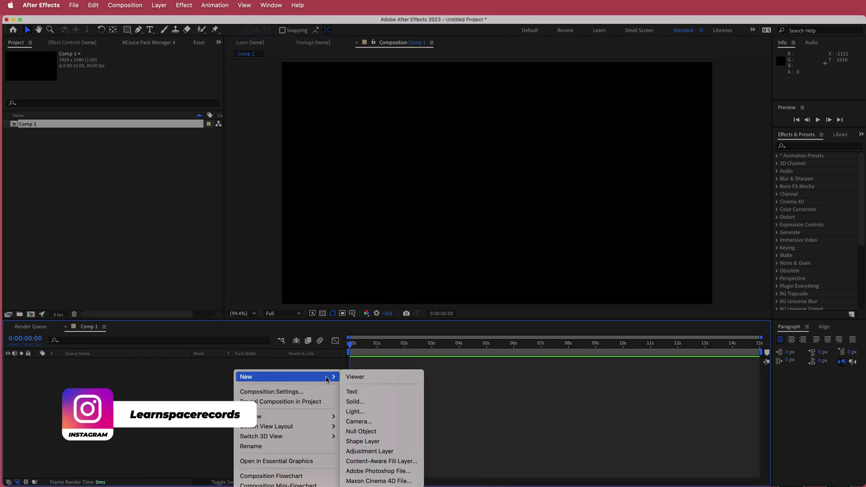
{"action": "left_click", "coordinate": [355, 401]}
{"action": "type", "text": "MIR"}
{"action": "key", "text": "Return"}
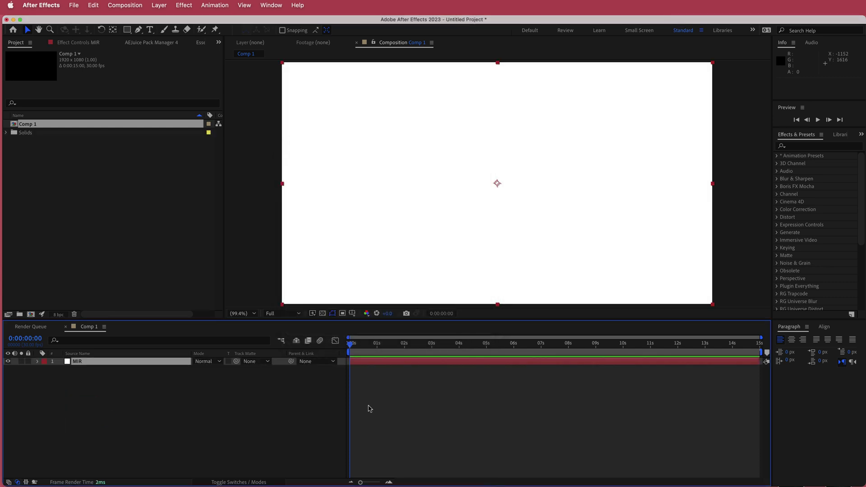
Step: Apply the Mir 3 effect to the MIR layer through the quick effect search
{"action": "key", "text": "ctrl+space"}
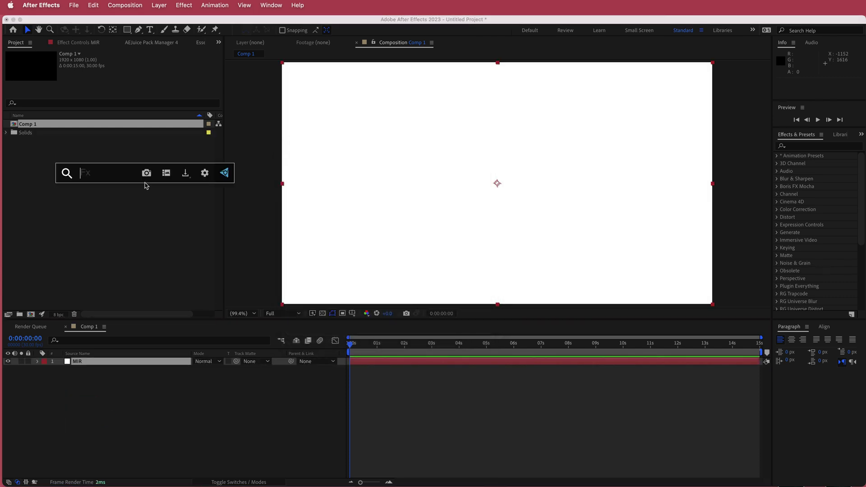
{"action": "type", "text": "mi"}
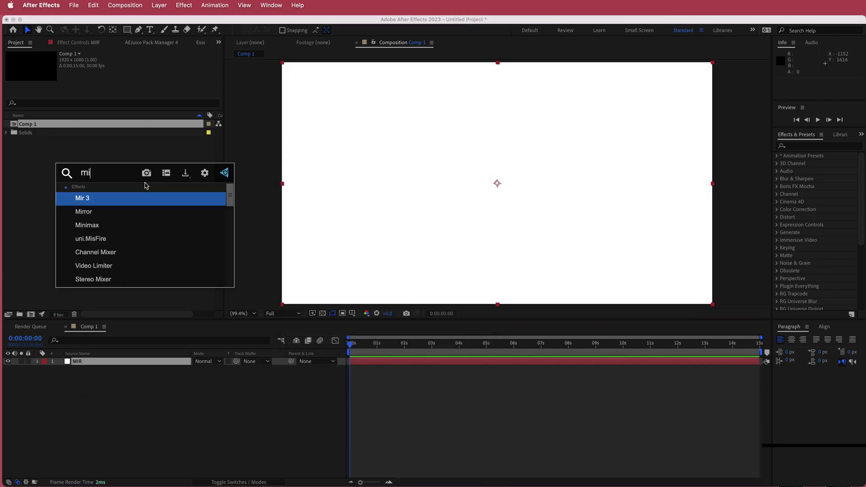
{"action": "left_click", "coordinate": [110, 201]}
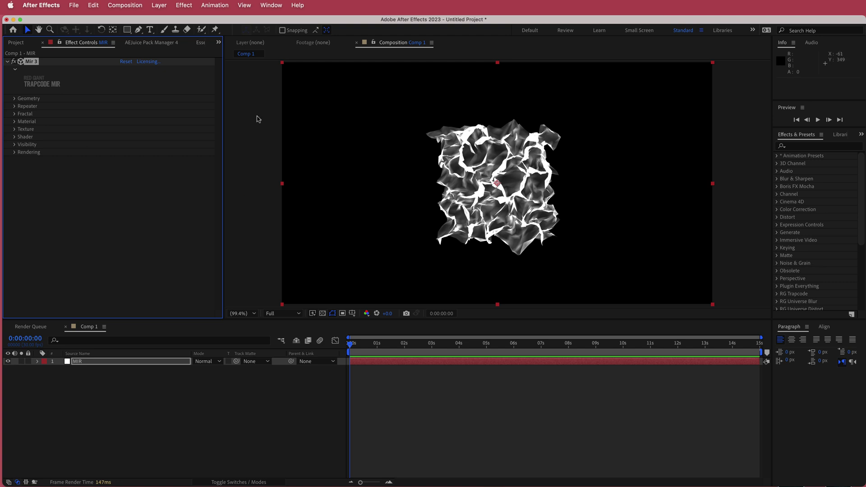
Step: Set Mir 3 Geometry size to XYZ Individual with Size X 5500 and Size Y 4800
{"action": "left_click", "coordinate": [14, 100]}
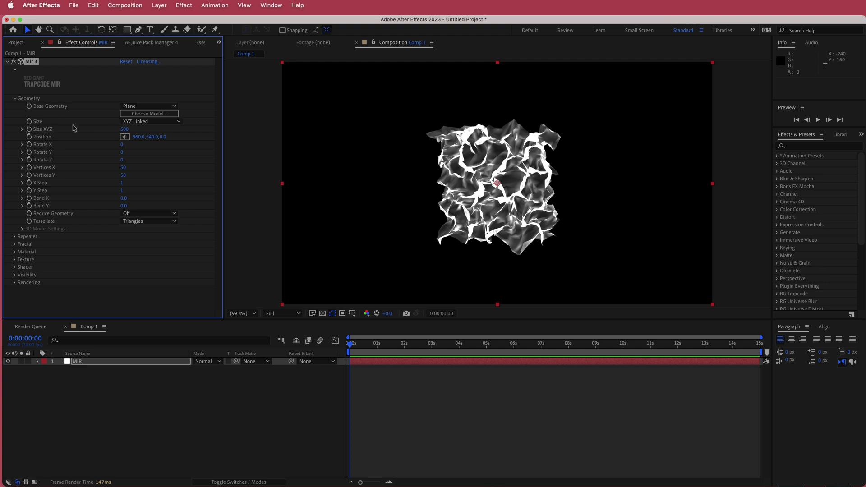
{"action": "left_click", "coordinate": [137, 123]}
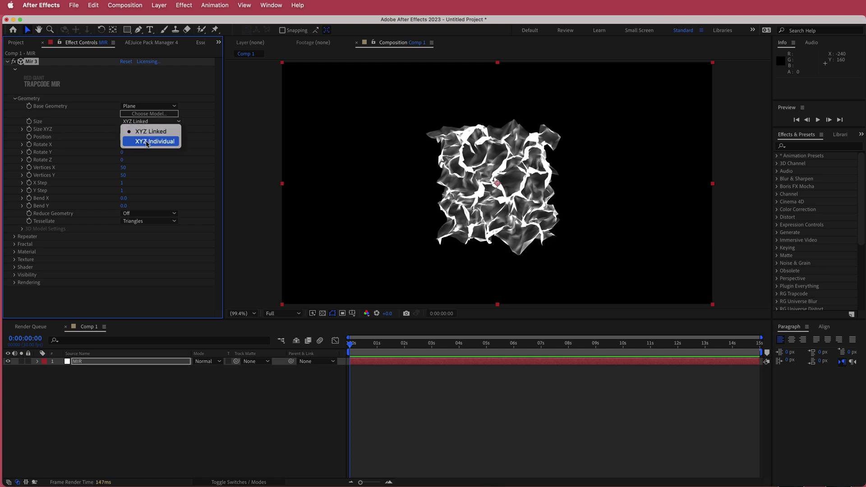
{"action": "left_click", "coordinate": [145, 141]}
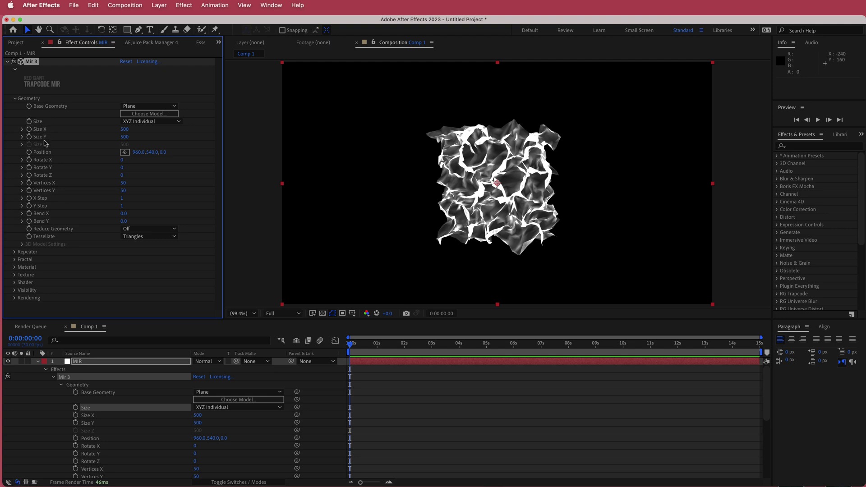
{"action": "left_click", "coordinate": [126, 129]}
{"action": "type", "text": "5500"}
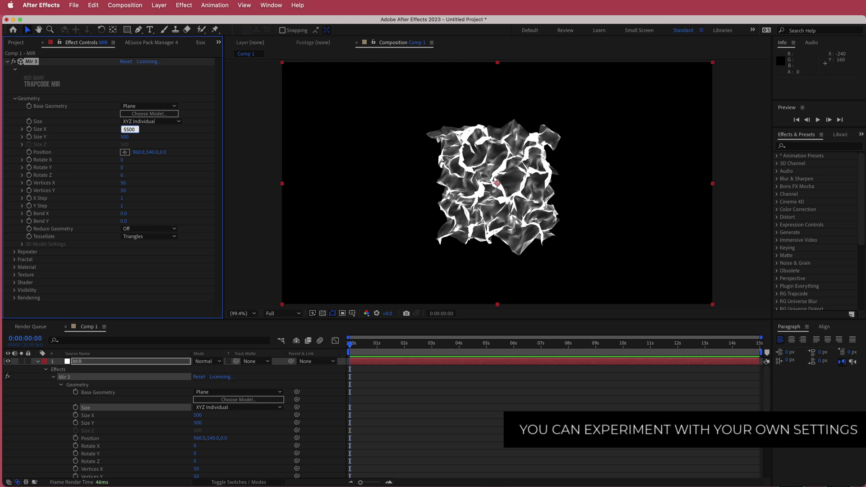
{"action": "key", "text": "Return"}
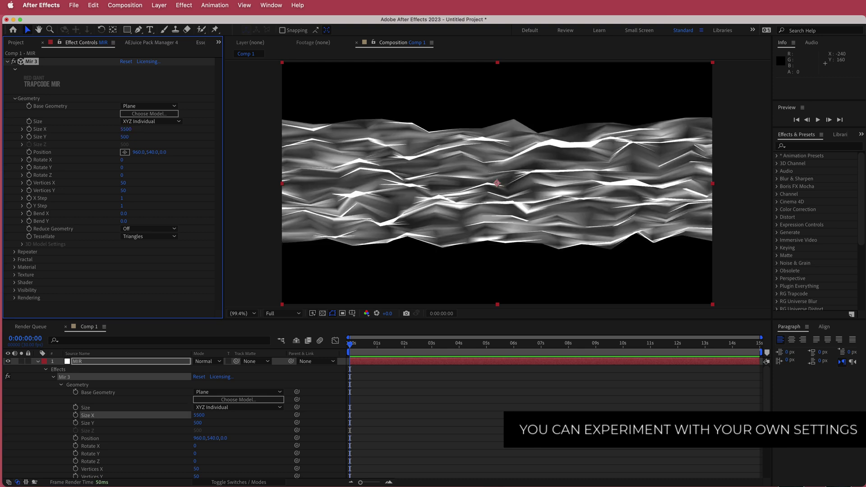
{"action": "left_click", "coordinate": [126, 137]}
{"action": "type", "text": "4800"}
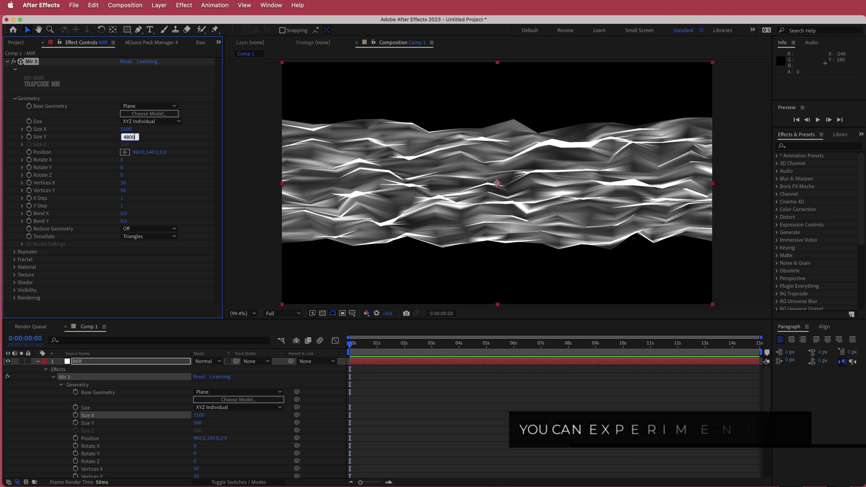
{"action": "key", "text": "Return"}
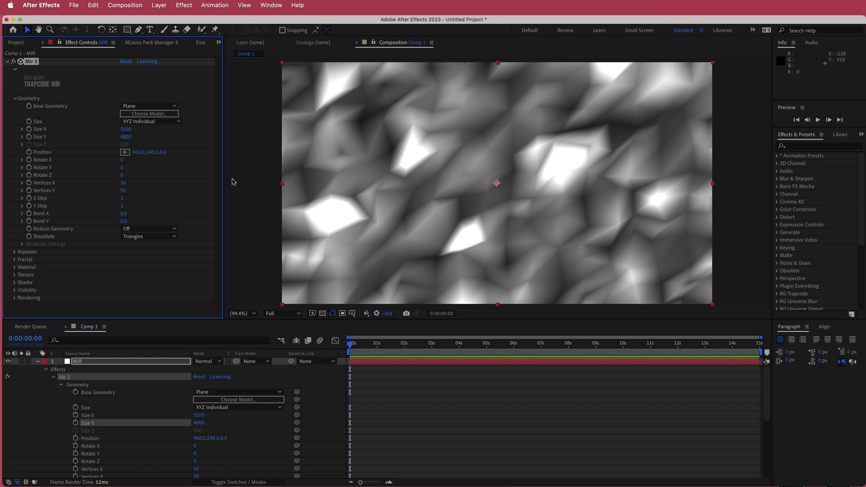
Step: Set Vertices X to 1000, Vertices Y to 140 and Rotate Z to 170
{"action": "left_click", "coordinate": [122, 176]}
{"action": "key", "text": "Tab"}
{"action": "type", "text": "10"}
{"action": "key", "text": "Return"}
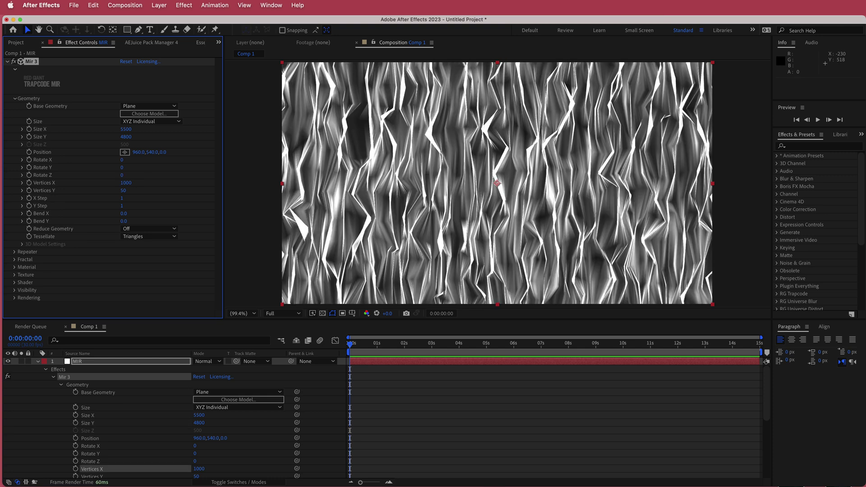
{"action": "left_click", "coordinate": [124, 190]}
{"action": "type", "text": "140"}
{"action": "key", "text": "Return"}
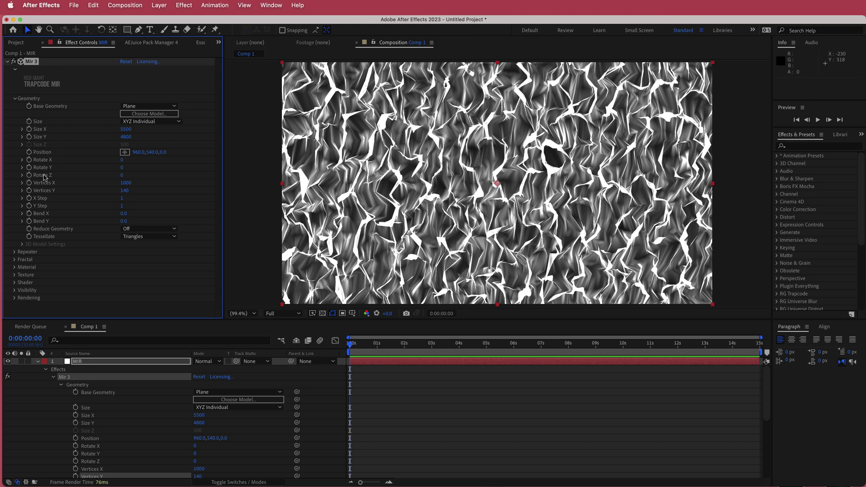
{"action": "left_click", "coordinate": [122, 175]}
{"action": "type", "text": "170"}
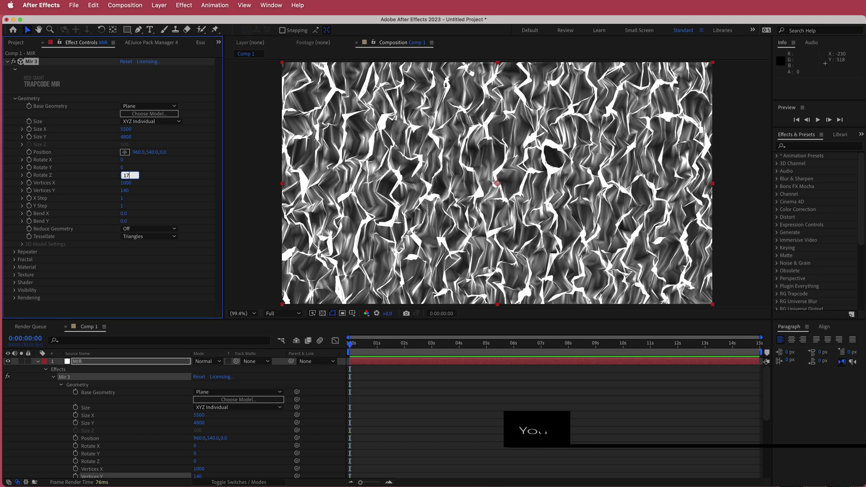
{"action": "key", "text": "Return"}
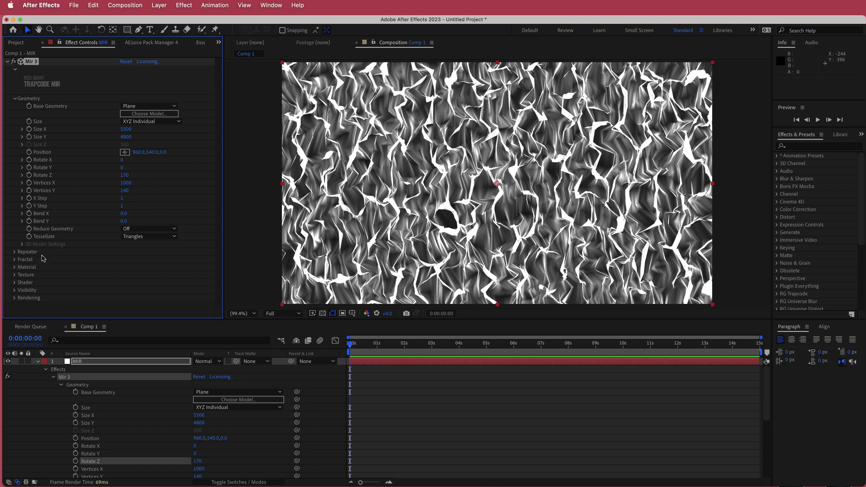
Step: Set the Mir 3 Shader to draw Points with Point Size 7 and Normal Effect 80
{"action": "left_click", "coordinate": [15, 282]}
{"action": "scroll", "coordinate": [15, 285], "scroll_direction": "down", "scroll_amount": 4}
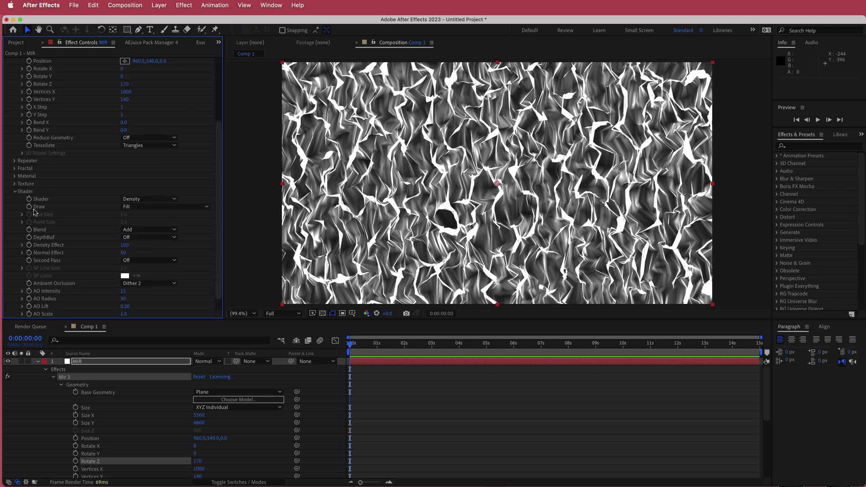
{"action": "left_click", "coordinate": [152, 208]}
{"action": "left_click", "coordinate": [153, 237]}
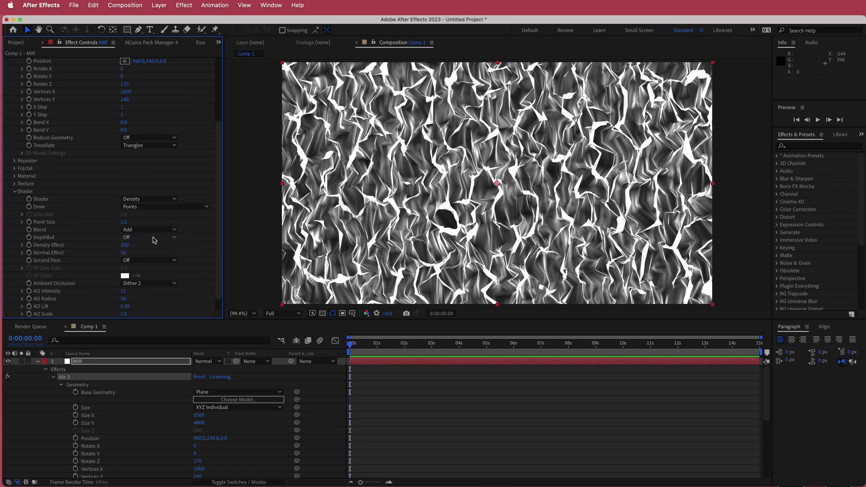
{"action": "left_click", "coordinate": [123, 224]}
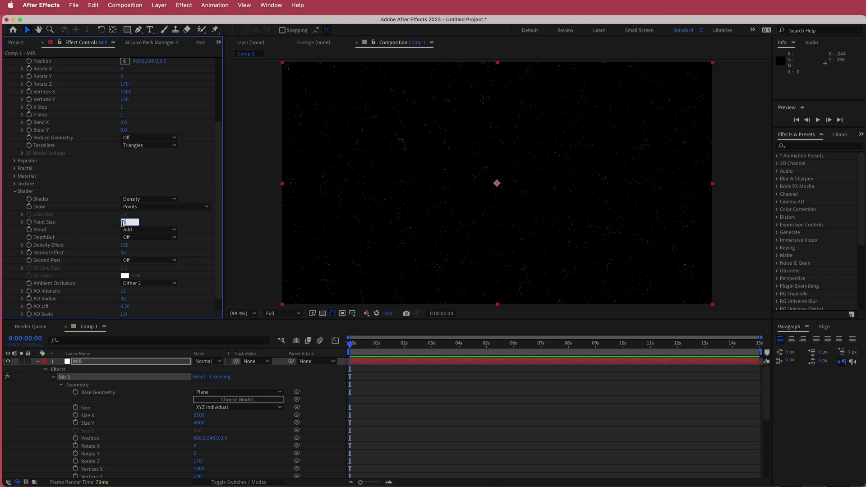
{"action": "type", "text": "7"}
{"action": "key", "text": "Return"}
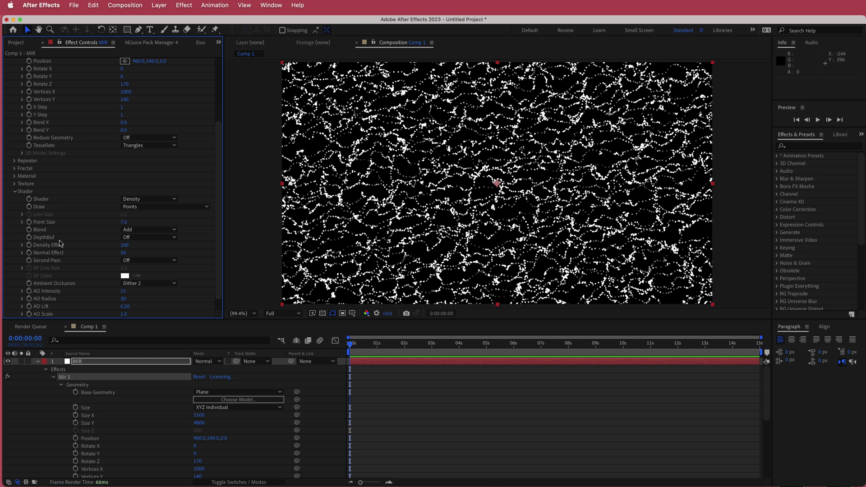
{"action": "left_click", "coordinate": [124, 253]}
{"action": "type", "text": "80"}
{"action": "key", "text": "Return"}
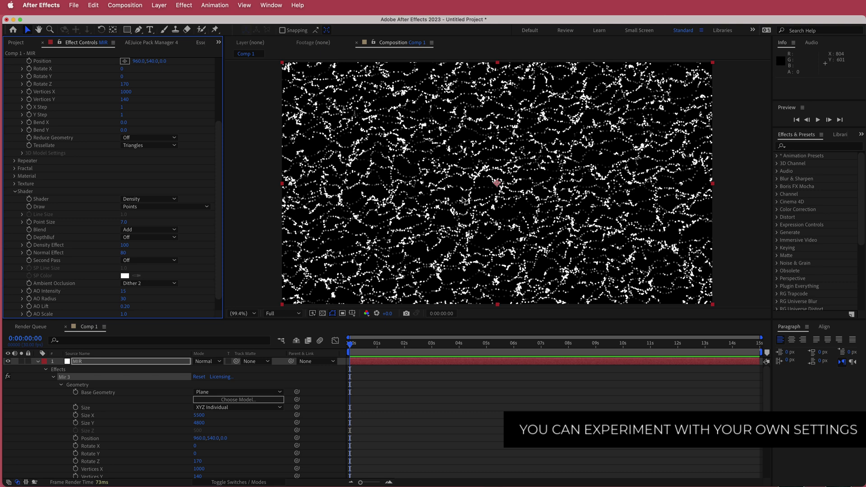
{"action": "left_click", "coordinate": [15, 176]}
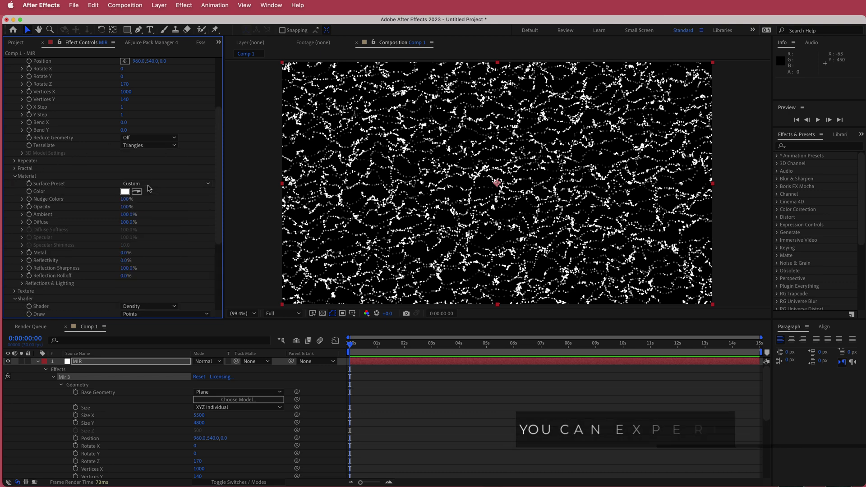
Step: Set the Mir 3 Material Color to #2B3467, copied from the Color Hunt palette
{"action": "key", "text": "super+Tab"}
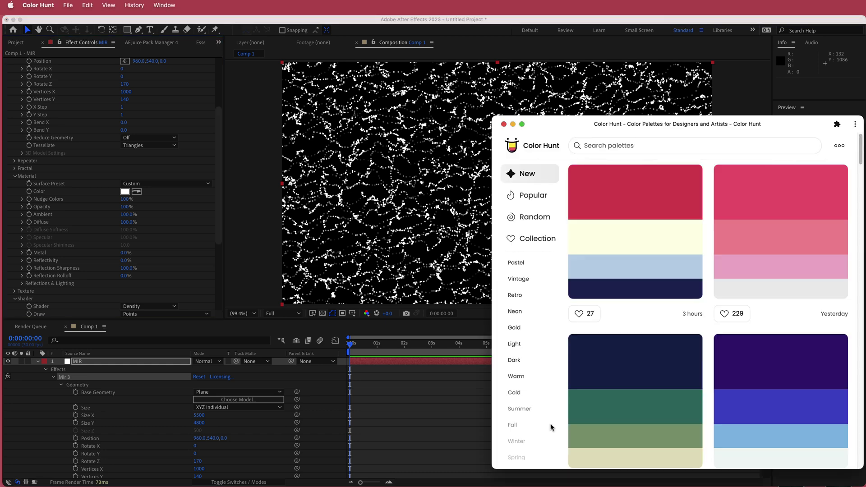
{"action": "mouse_move", "coordinate": [595, 213]}
{"action": "mouse_move", "coordinate": [597, 293]}
{"action": "left_click", "coordinate": [585, 294]}
{"action": "left_click", "coordinate": [219, 203]}
{"action": "left_click", "coordinate": [123, 192]}
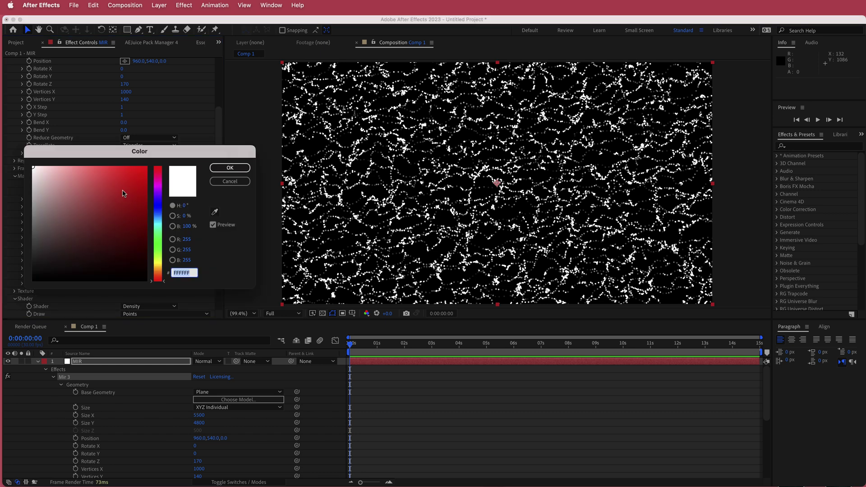
{"action": "key", "text": "super+v"}
{"action": "left_click", "coordinate": [230, 167]}
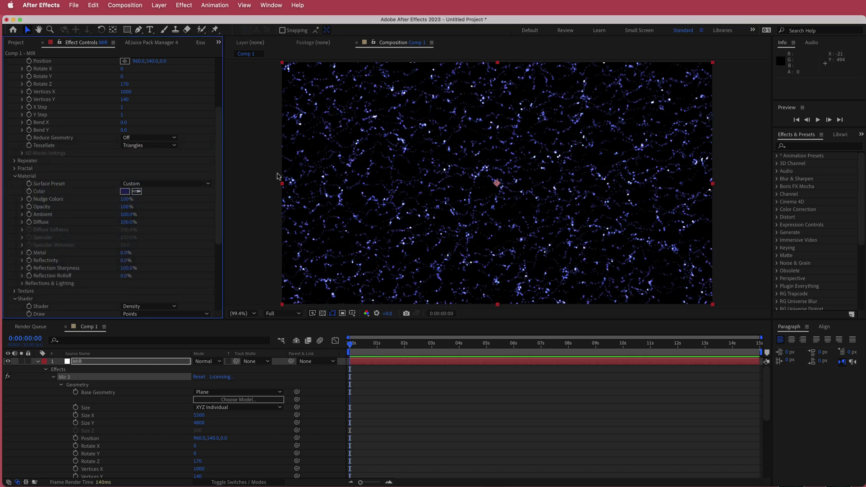
{"action": "left_click", "coordinate": [15, 168]}
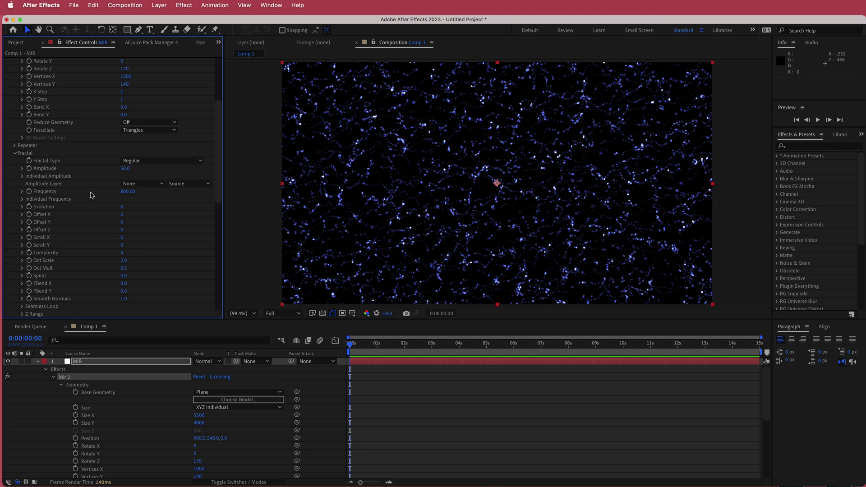
Step: Set fractal Amplitude to 140, Frequency to 200 and Oct Scale to 0
{"action": "left_click", "coordinate": [125, 169]}
{"action": "type", "text": "140"}
{"action": "key", "text": "Return"}
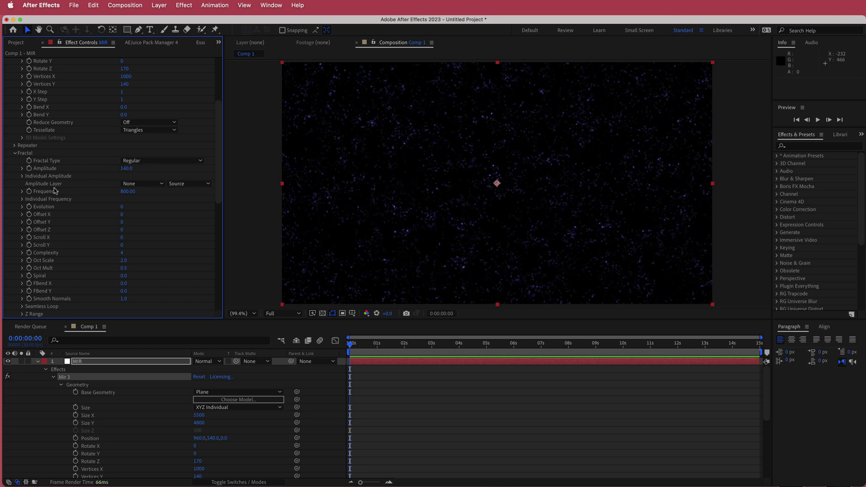
{"action": "left_click", "coordinate": [126, 192]}
{"action": "type", "text": "200"}
{"action": "key", "text": "Return"}
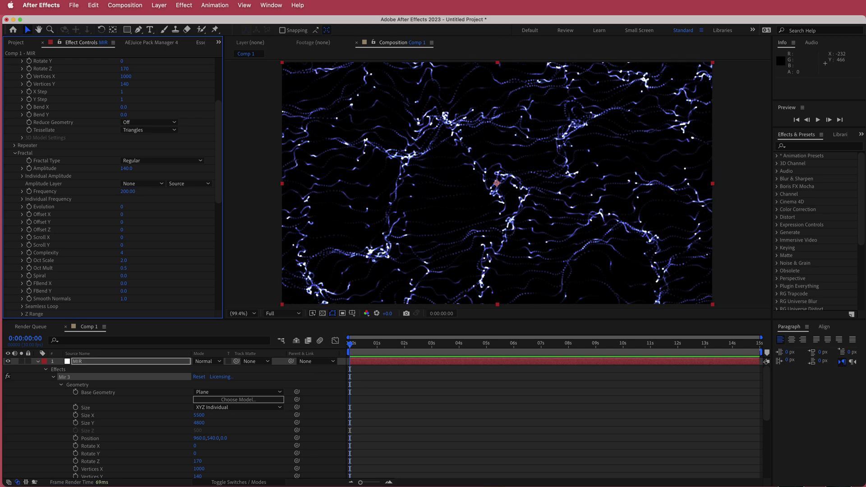
{"action": "left_click", "coordinate": [123, 261]}
{"action": "type", "text": "0"}
{"action": "key", "text": "Return"}
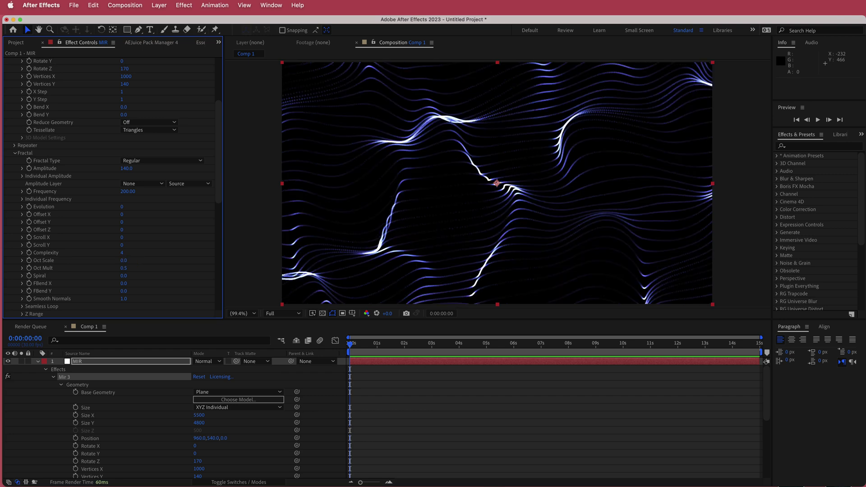
Step: Raise Oct Mult, adjust Amplitude down to about 129, and scrub the timeline to check the waves
{"action": "mouse_move", "coordinate": [123, 268]}
{"action": "left_mouse_down"}
{"action": "mouse_move", "coordinate": [151, 267]}
{"action": "mouse_move", "coordinate": [137, 268]}
{"action": "left_mouse_up"}
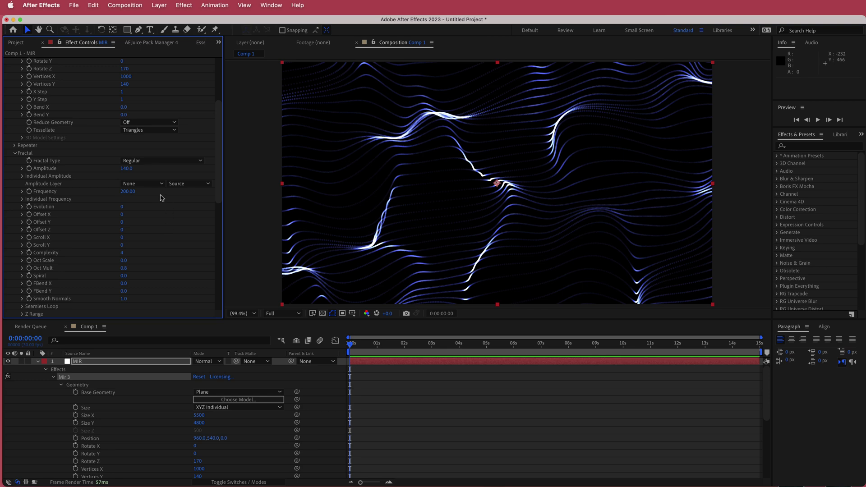
{"action": "left_click", "coordinate": [129, 168]}
{"action": "type", "text": "173"}
{"action": "key", "text": "Return"}
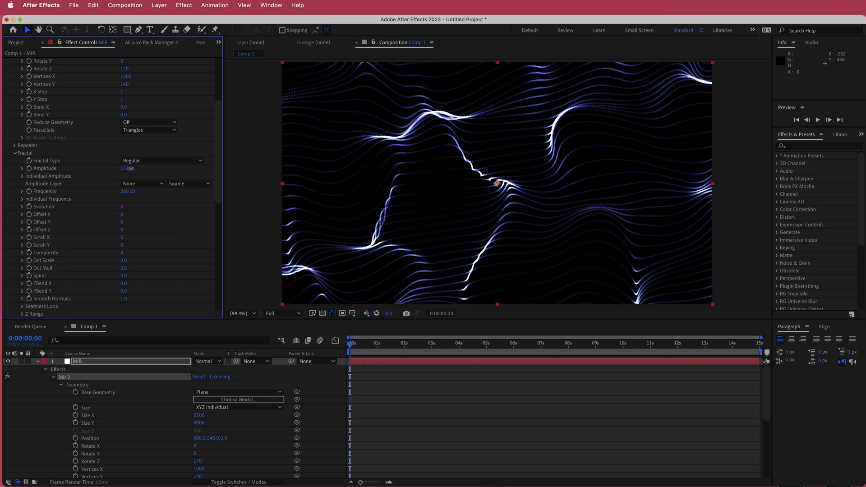
{"action": "mouse_move", "coordinate": [138, 169]}
{"action": "left_mouse_down"}
{"action": "mouse_move", "coordinate": [93, 171]}
{"action": "mouse_move", "coordinate": [135, 169]}
{"action": "mouse_move", "coordinate": [126, 169]}
{"action": "left_mouse_up"}
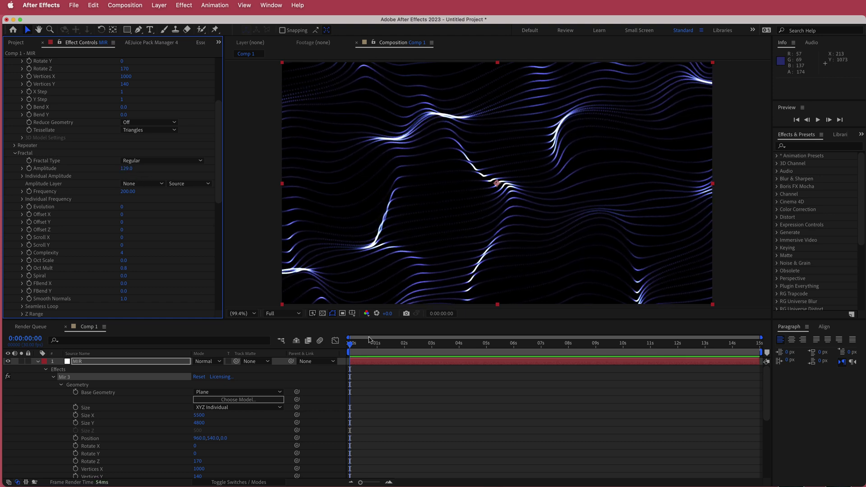
{"action": "left_click_drag", "start_coordinate": [350, 344], "coordinate": [486, 352]}
{"action": "left_click_drag", "start_coordinate": [540, 354], "coordinate": [336, 349]}
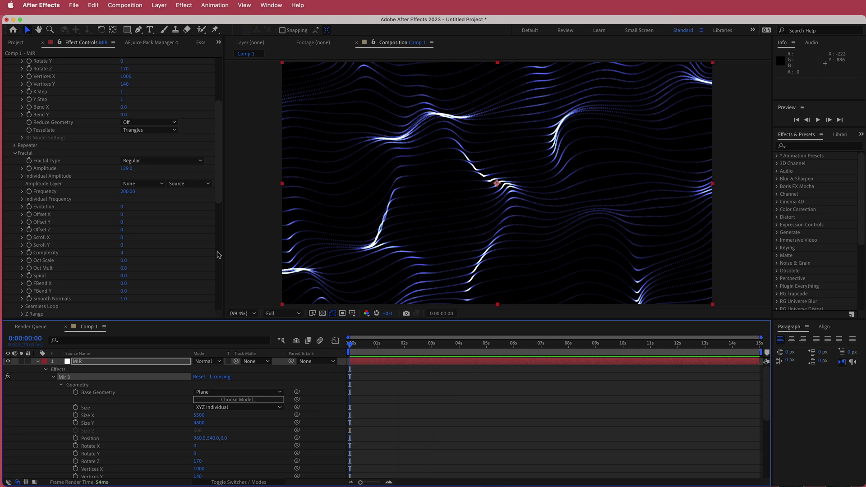
Step: Set the Mir 3 Repeater Instances count to 2
{"action": "left_click", "coordinate": [15, 146]}
{"action": "left_click", "coordinate": [122, 153]}
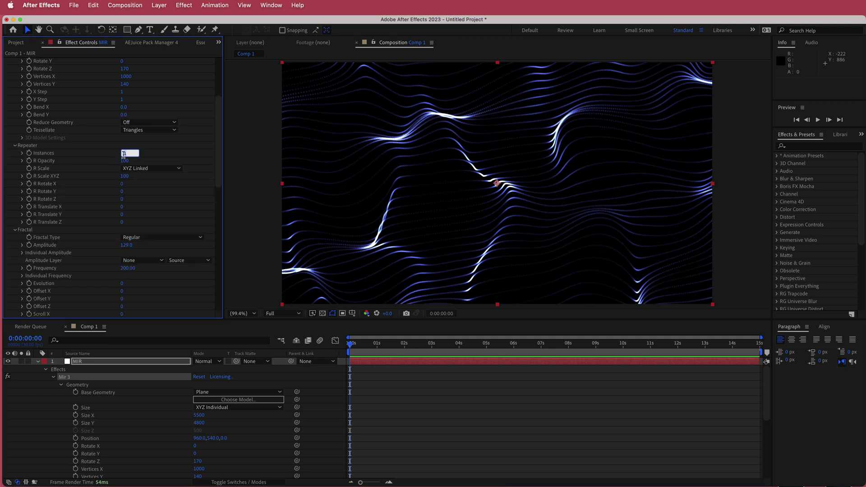
{"action": "key", "text": "Return"}
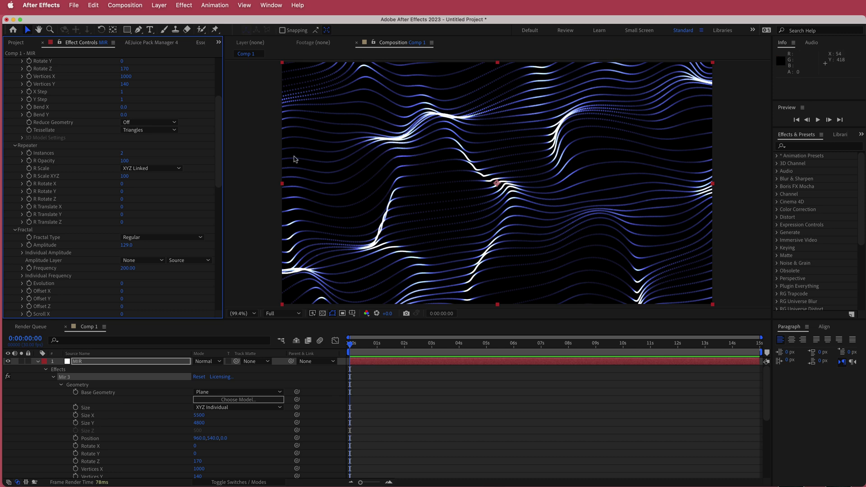
{"action": "left_click_drag", "start_coordinate": [221, 143], "coordinate": [221, 183]}
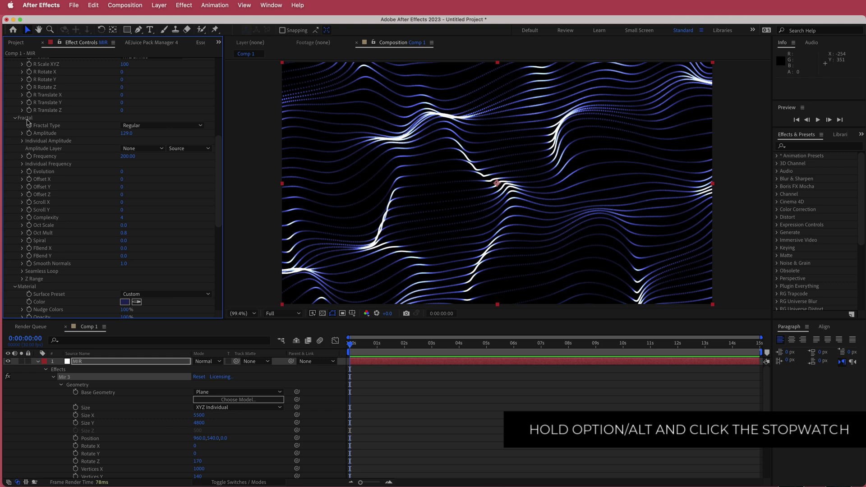
Step: Add the expression time*50 to Evolution and scrub to check the animation
{"action": "left_click", "coordinate": [30, 171], "text": "alt"}
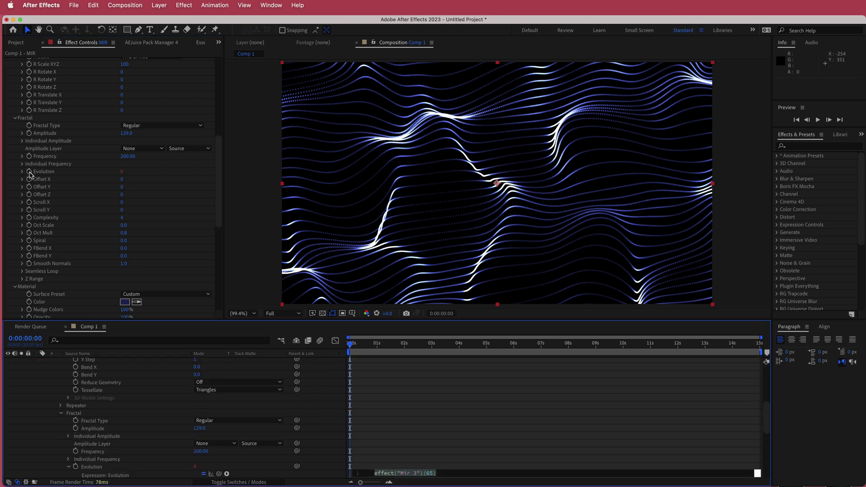
{"action": "type", "text": "tim"}
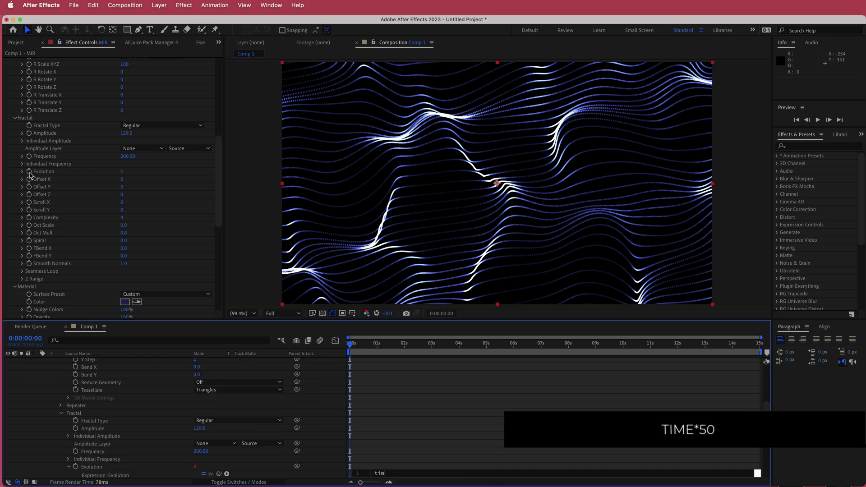
{"action": "type", "text": "e*"}
{"action": "left_click_drag", "start_coordinate": [351, 346], "coordinate": [515, 339]}
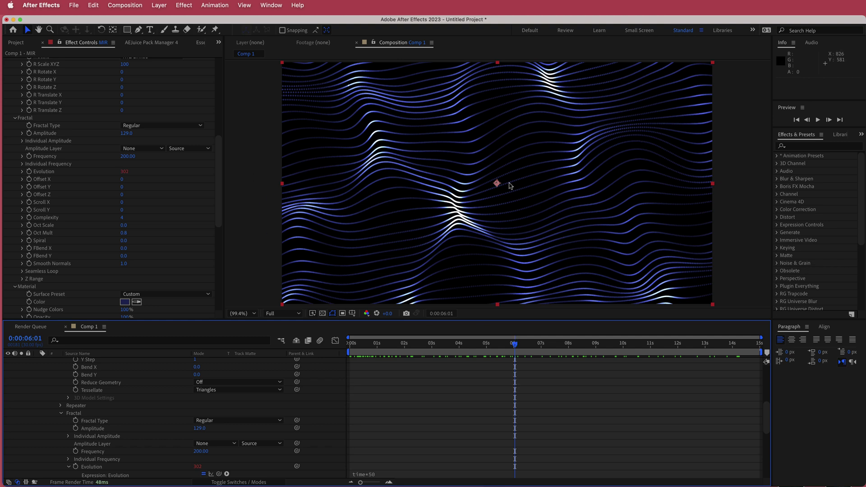
Step: Add the expression time*-100 to Scroll X, then preview the animation
{"action": "left_click_drag", "start_coordinate": [122, 205], "coordinate": [121, 207]}
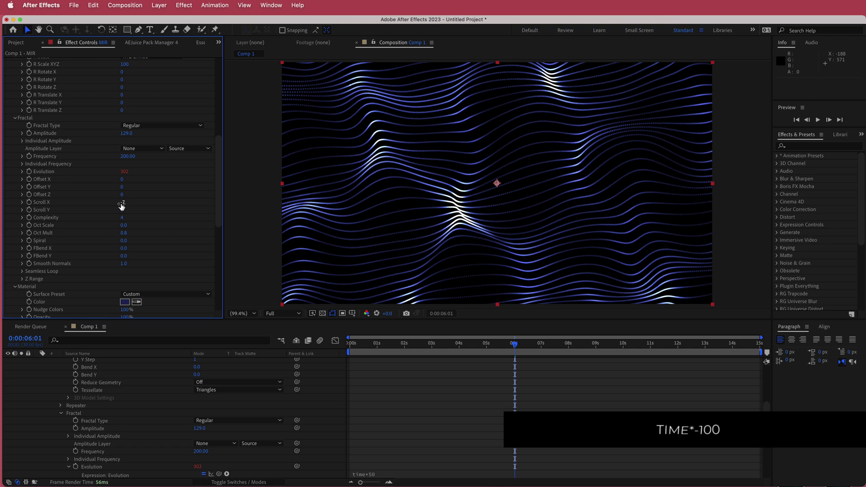
{"action": "key", "text": "super+z"}
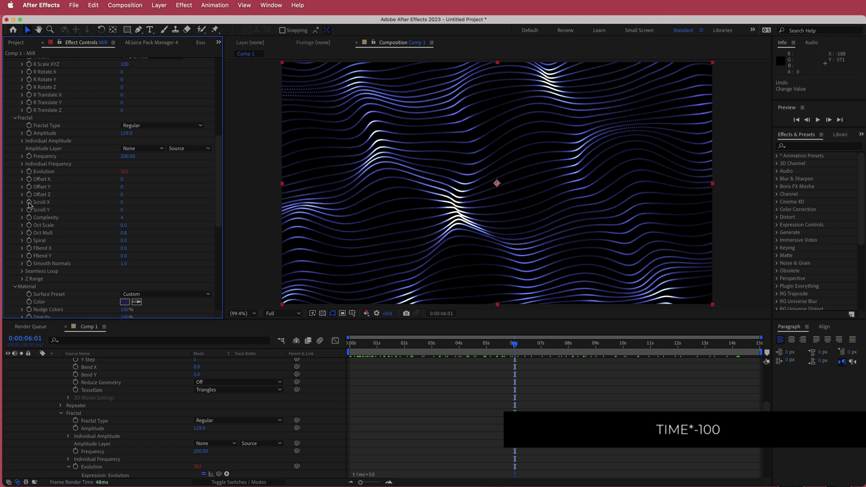
{"action": "left_click", "coordinate": [29, 202], "text": "alt"}
{"action": "type", "text": "time*"}
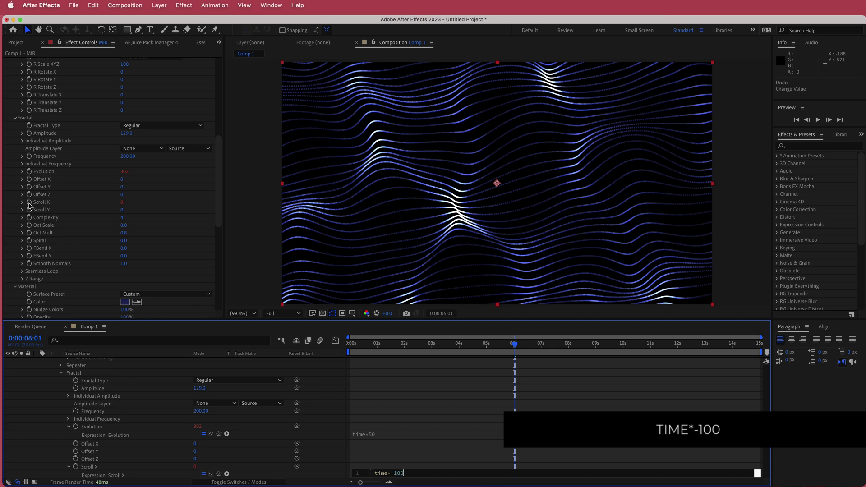
{"action": "type", "text": "-100"}
{"action": "left_click_drag", "start_coordinate": [514, 344], "coordinate": [363, 347]}
{"action": "key", "text": "space"}
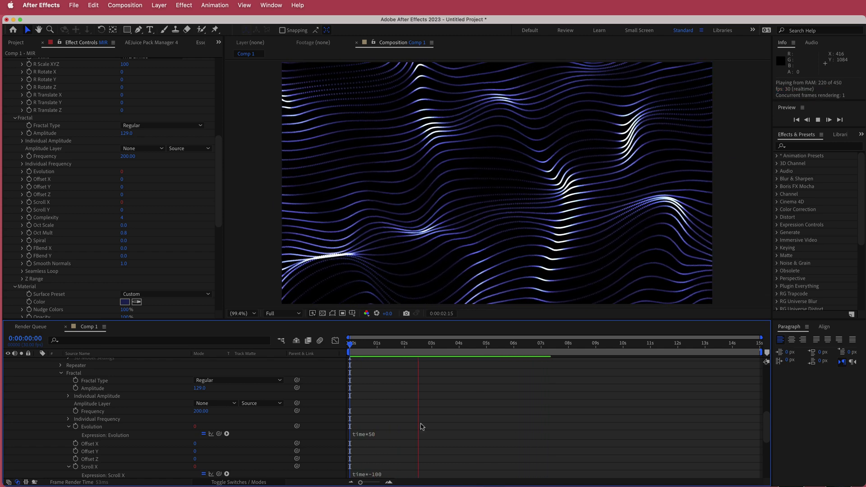
Step: Edit the 100 in the Scroll X expression, stop playback, and collapse the MIR layer
{"action": "left_click", "coordinate": [378, 474]}
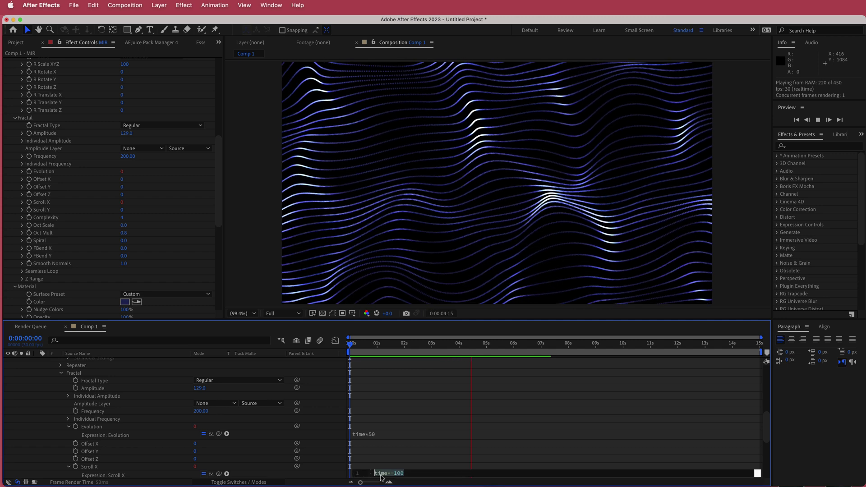
{"action": "double_click", "coordinate": [399, 473]}
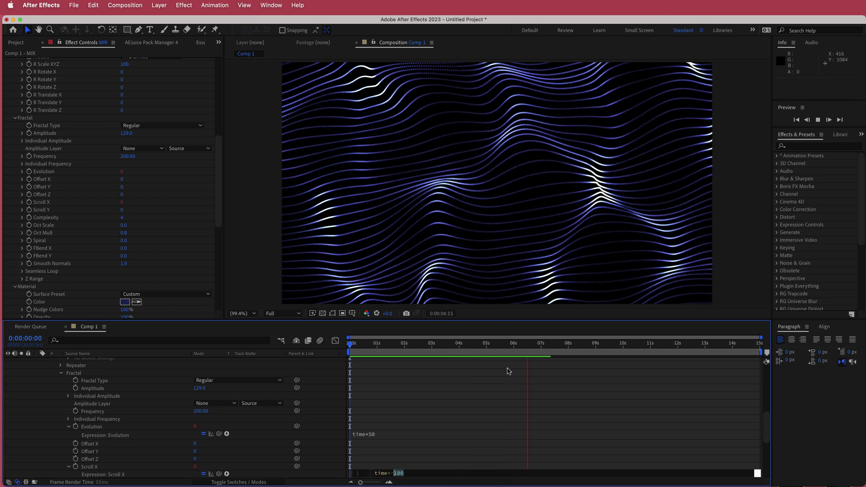
{"action": "left_click", "coordinate": [507, 367]}
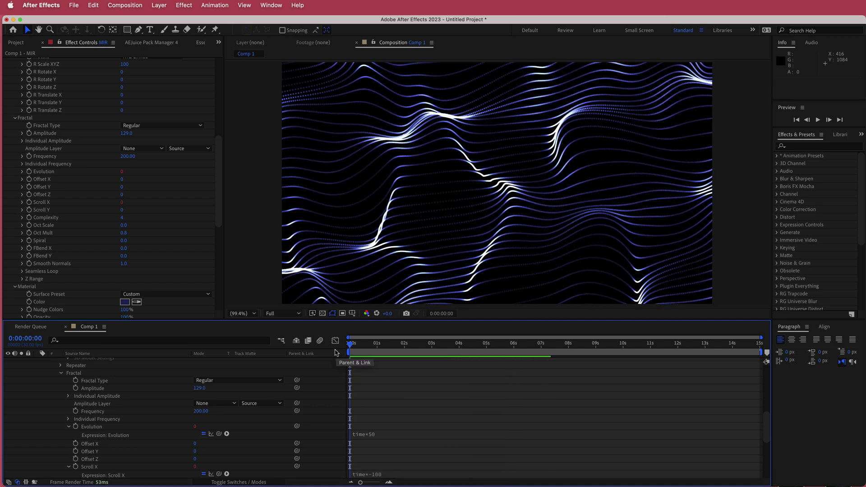
{"action": "scroll", "coordinate": [151, 381], "scroll_direction": "up", "scroll_amount": 10}
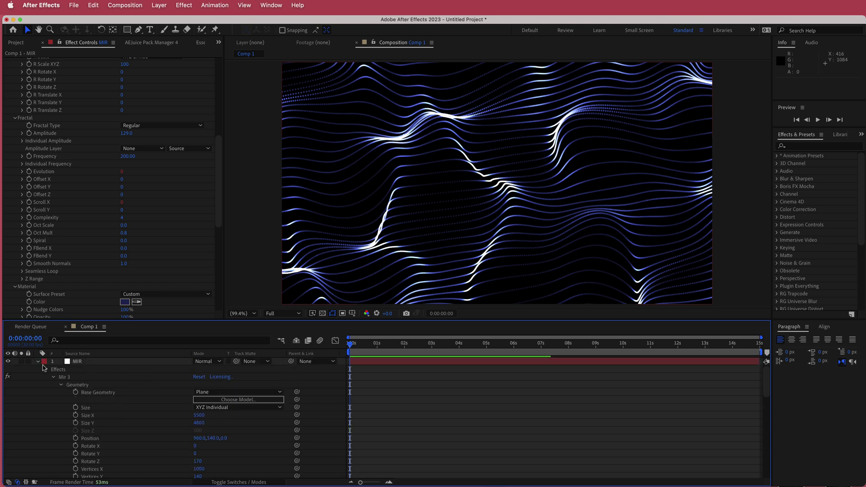
{"action": "left_click", "coordinate": [37, 362]}
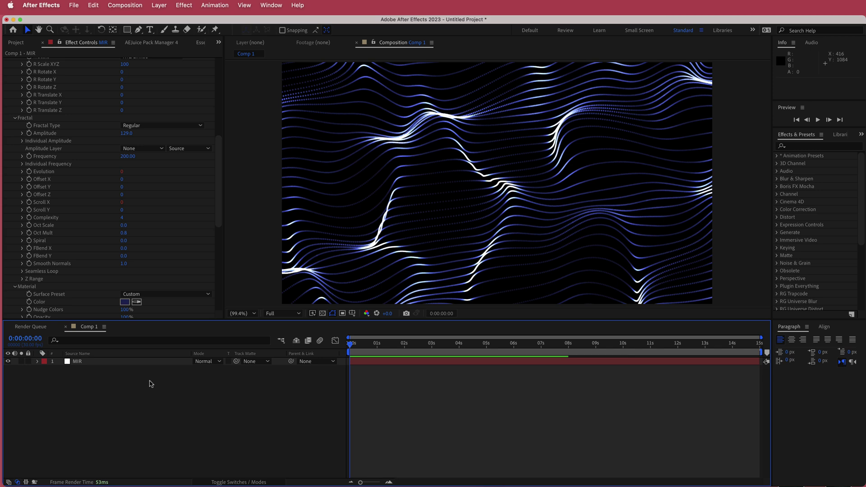
Step: Create a solid named BG and move it beneath the MIR layer
{"action": "right_click", "coordinate": [208, 381]}
{"action": "mouse_move", "coordinate": [250, 386]}
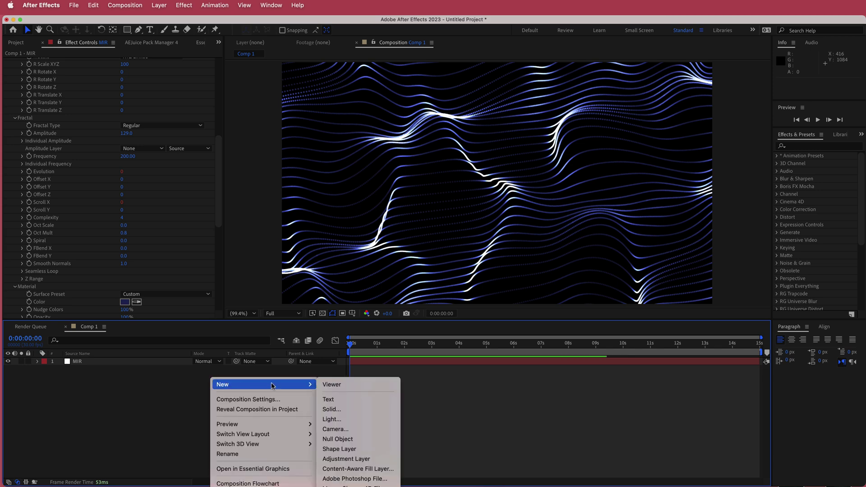
{"action": "left_click", "coordinate": [331, 409]}
{"action": "type", "text": "BG"}
{"action": "key", "text": "Return"}
{"action": "left_click_drag", "start_coordinate": [103, 362], "coordinate": [102, 378]}
Step: Apply the Gradient Ramp effect to the BG layer
{"action": "key", "text": "r"}
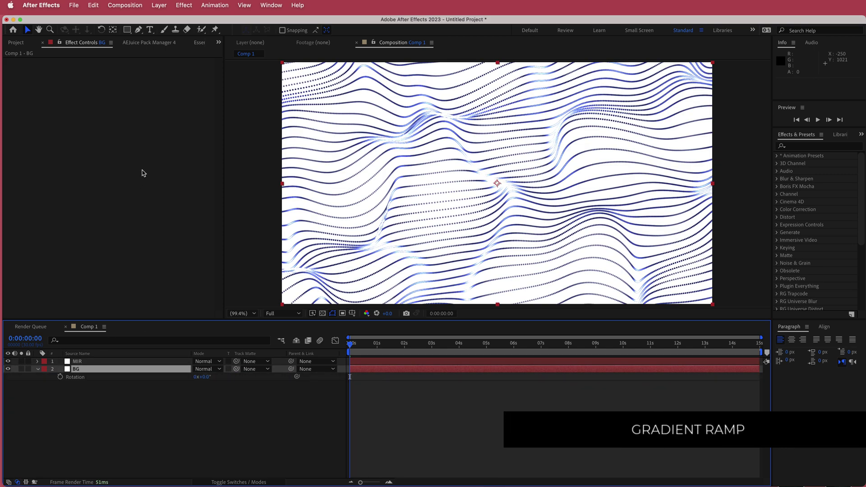
{"action": "left_click", "coordinate": [115, 405]}
{"action": "left_click", "coordinate": [95, 371]}
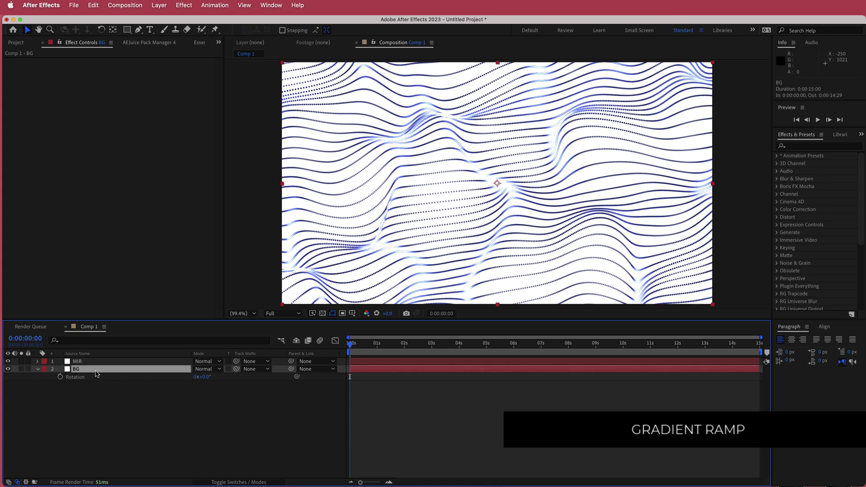
{"action": "key", "text": "ctrl+space"}
{"action": "type", "text": "ram"}
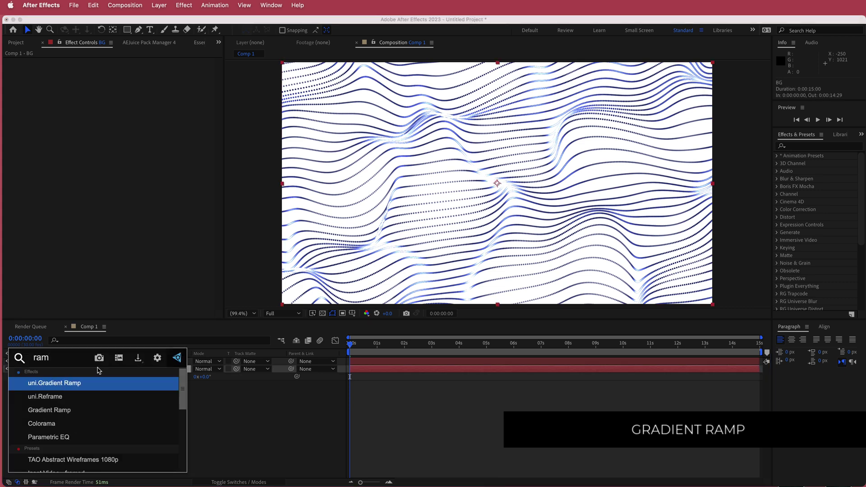
{"action": "key", "text": "Down"}
{"action": "key", "text": "Down"}
{"action": "key", "text": "Return"}
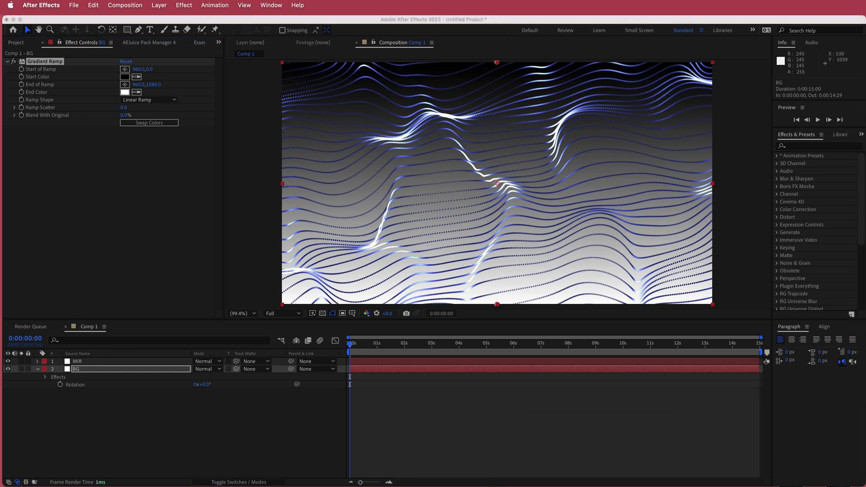
Step: Change the BG Gradient Ramp End Color to dark blue #2B3467, copied from Color Hunt
{"action": "key", "text": "super+Tab"}
{"action": "mouse_move", "coordinate": [580, 293]}
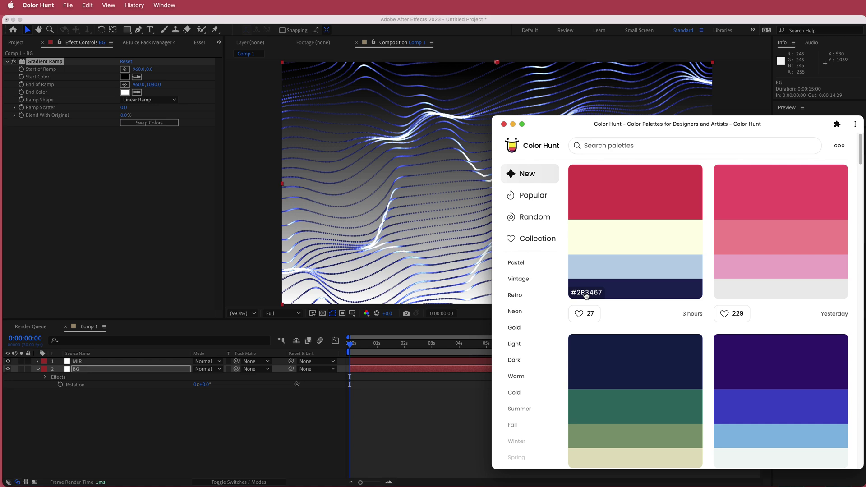
{"action": "left_click", "coordinate": [585, 295]}
{"action": "left_click", "coordinate": [123, 179]}
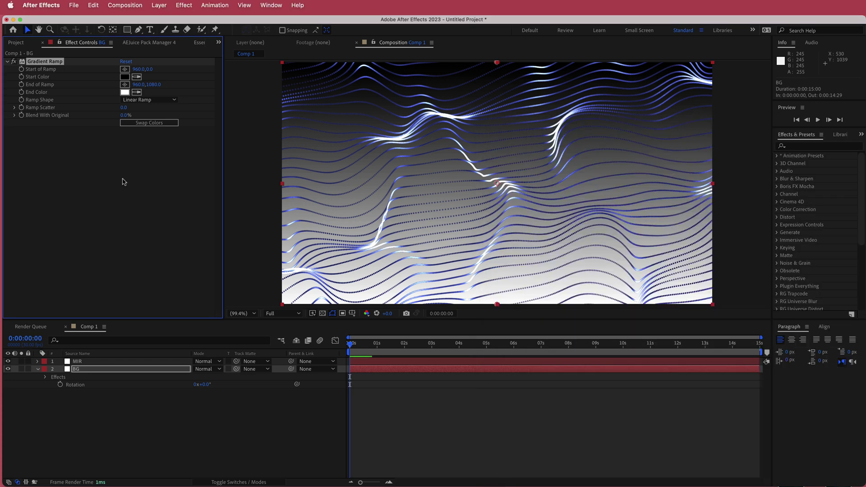
{"action": "left_click", "coordinate": [125, 92]}
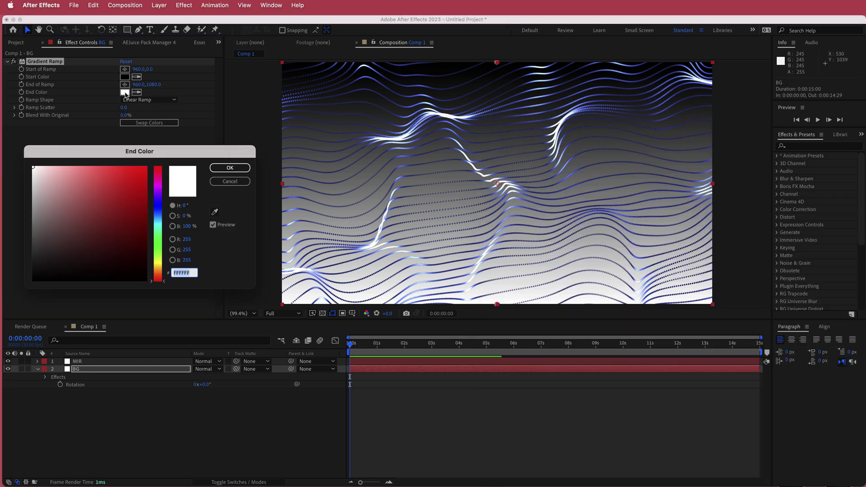
{"action": "key", "text": "super+v"}
{"action": "left_click", "coordinate": [227, 167]}
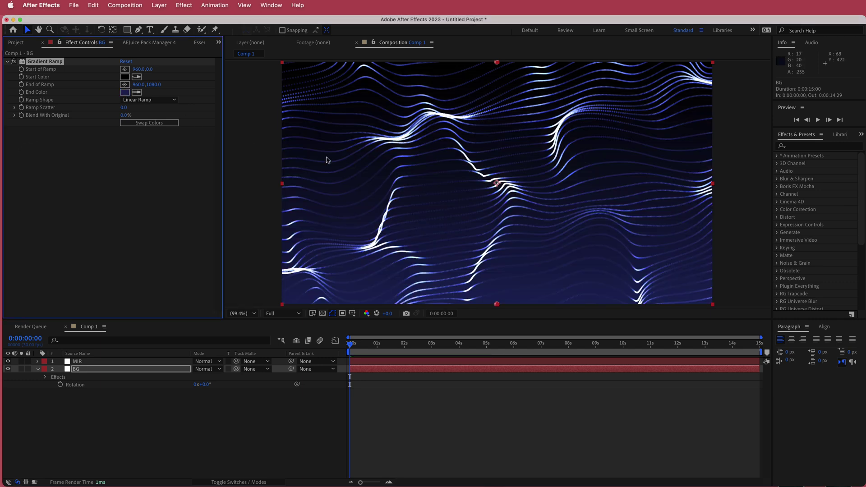
Step: Move the End of Ramp point below the frame to 960,1728 and fit the viewer magnification
{"action": "scroll", "coordinate": [453, 188], "scroll_direction": "down", "scroll_amount": 3}
{"action": "left_click", "coordinate": [125, 84]}
{"action": "left_click_drag", "start_coordinate": [463, 238], "coordinate": [465, 255]}
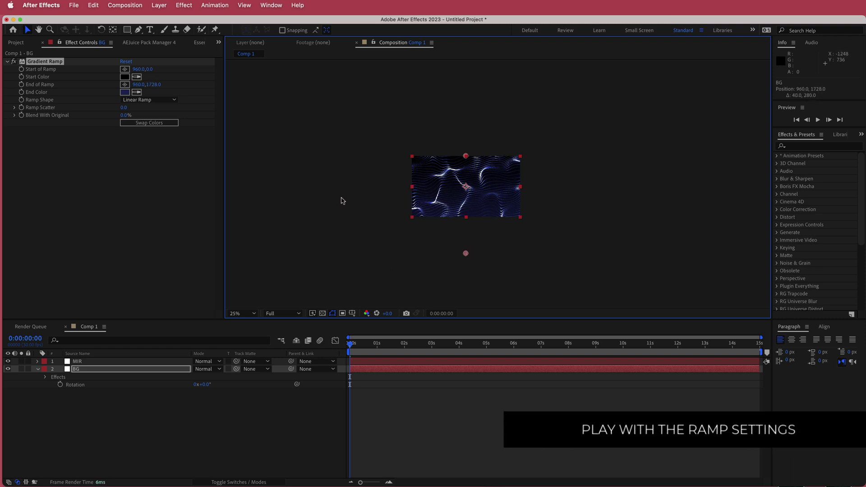
{"action": "left_click", "coordinate": [248, 314]}
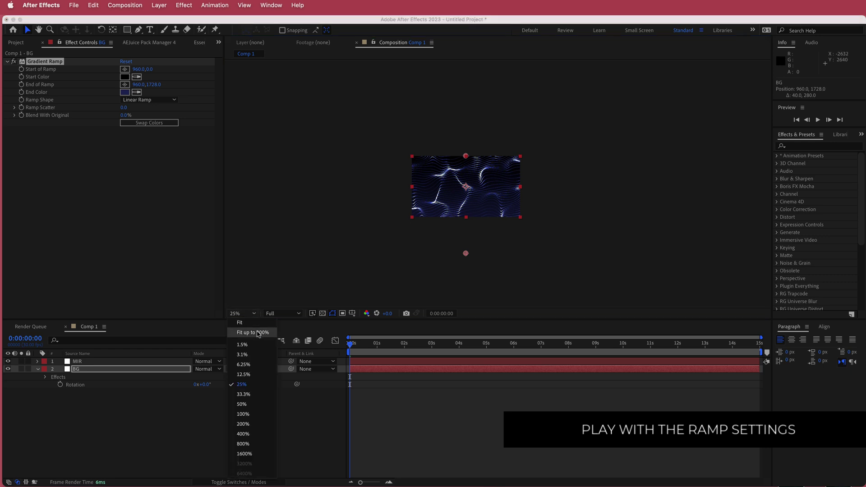
{"action": "left_click", "coordinate": [258, 334]}
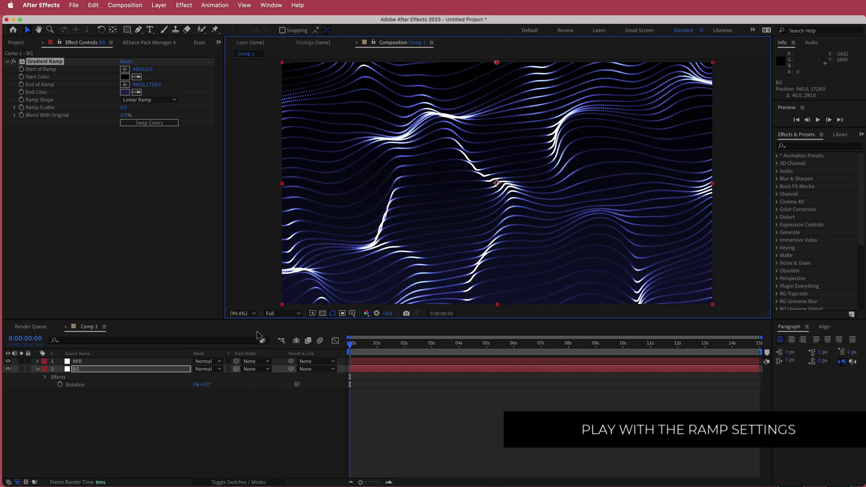
{"action": "left_click", "coordinate": [96, 361]}
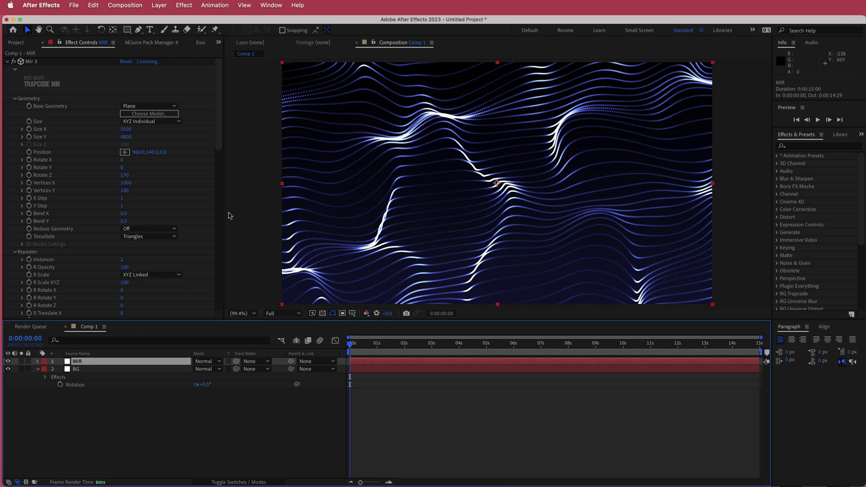
Step: Apply Glow to MIR with Glow Threshold 40% and Glow Radius 80
{"action": "key", "text": "ctrl+space"}
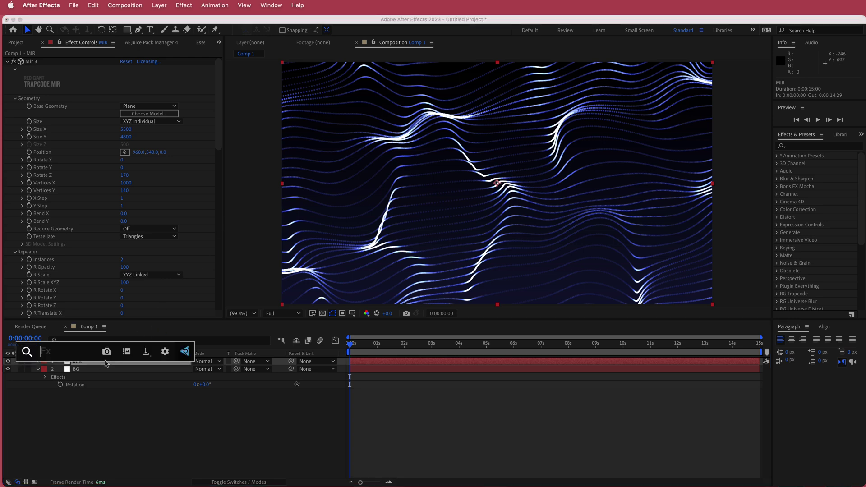
{"action": "type", "text": "glow"}
{"action": "key", "text": "Return"}
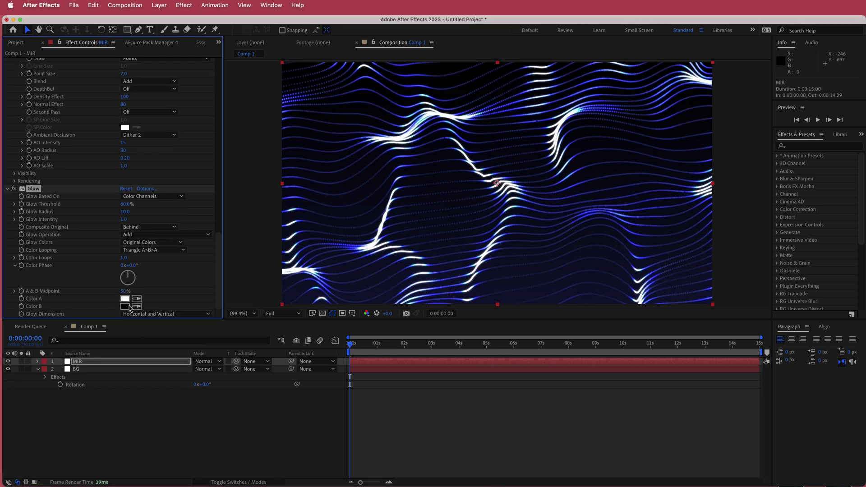
{"action": "left_click", "coordinate": [127, 205]}
{"action": "key", "text": "Return"}
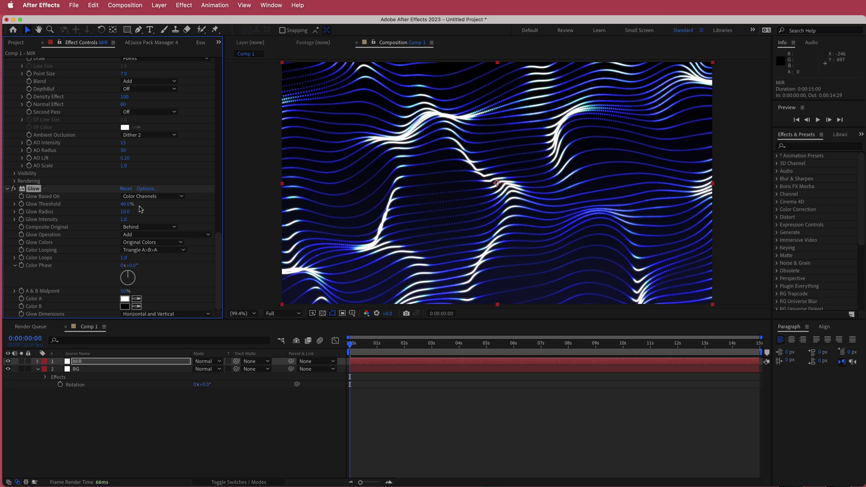
{"action": "left_click", "coordinate": [126, 212]}
{"action": "key", "text": "Return"}
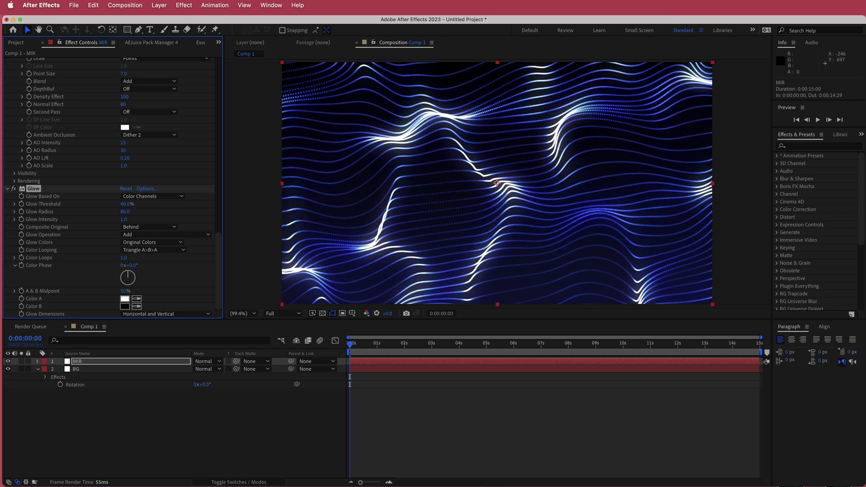
Step: Settle Glow Intensity at 1.3 after trying 2 and 1.5, then scrub to preview
{"action": "left_click", "coordinate": [125, 220]}
{"action": "type", "text": "2"}
{"action": "key", "text": "Return"}
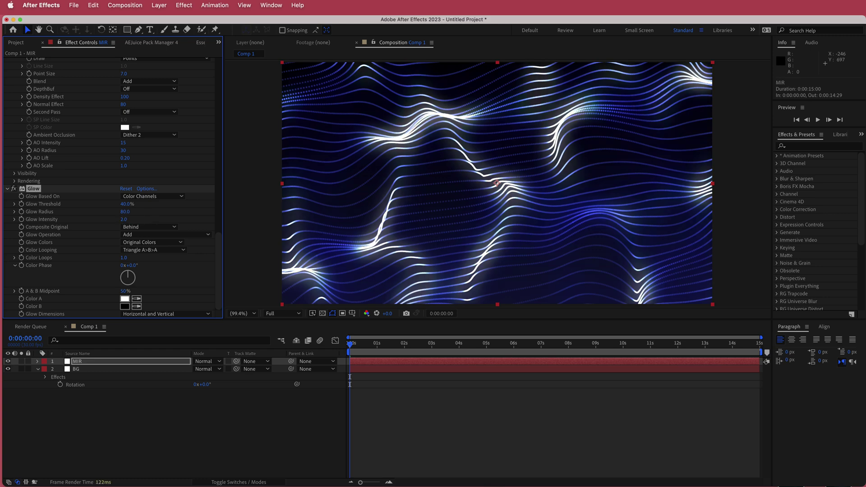
{"action": "left_click", "coordinate": [125, 220]}
{"action": "key", "text": "Return"}
{"action": "left_click", "coordinate": [125, 220]}
{"action": "type", "text": "1.3"}
{"action": "key", "text": "Return"}
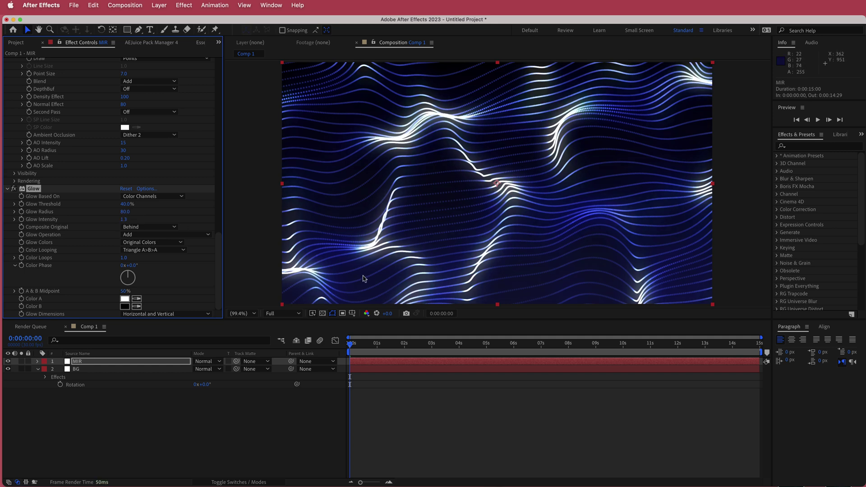
{"action": "scroll", "coordinate": [420, 209], "scroll_direction": "down", "scroll_amount": 2}
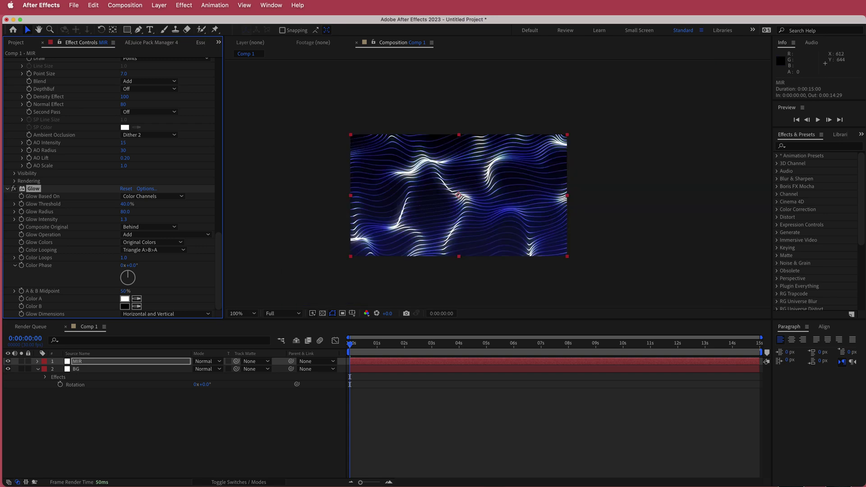
{"action": "scroll", "coordinate": [420, 207], "scroll_direction": "up", "scroll_amount": 2}
{"action": "left_click_drag", "start_coordinate": [350, 344], "coordinate": [653, 346]}
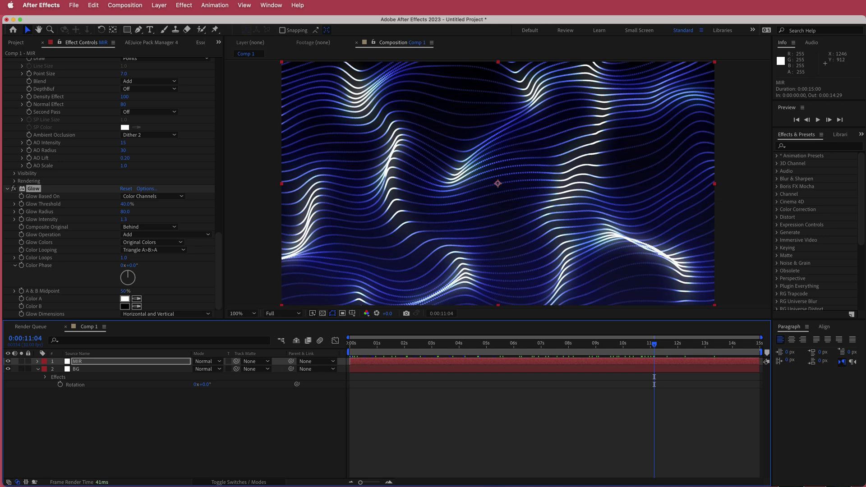
Step: Add a new adjustment layer on top of the layer stack
{"action": "right_click", "coordinate": [280, 365]}
{"action": "mouse_move", "coordinate": [307, 370]}
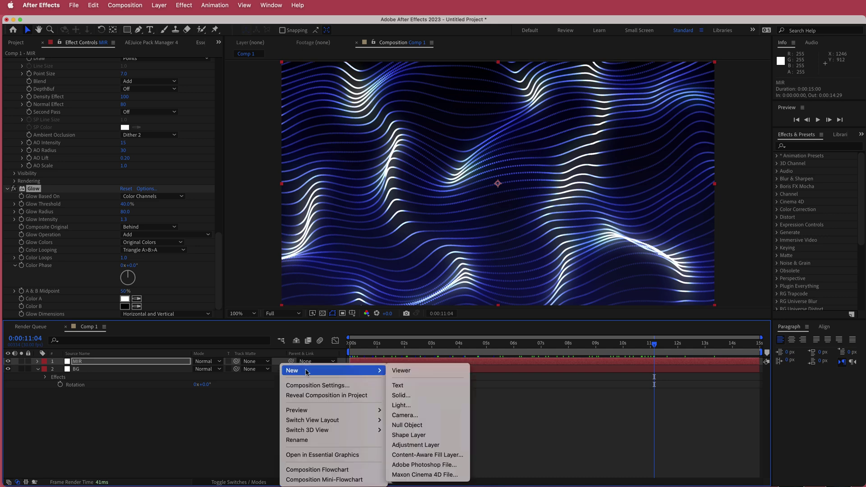
{"action": "left_click", "coordinate": [429, 444]}
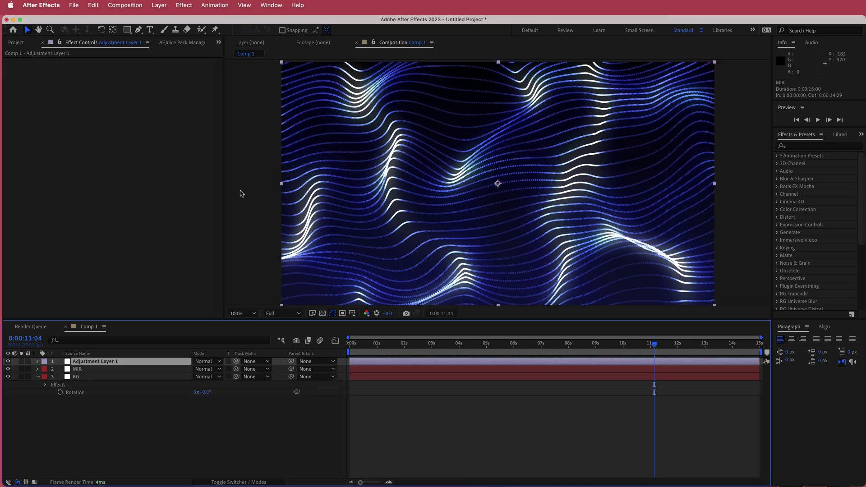
Step: Apply Turbulent Displace to Adjustment Layer 1, keeping Evolution at 0° with the playhead at start
{"action": "key", "text": "ctrl+space"}
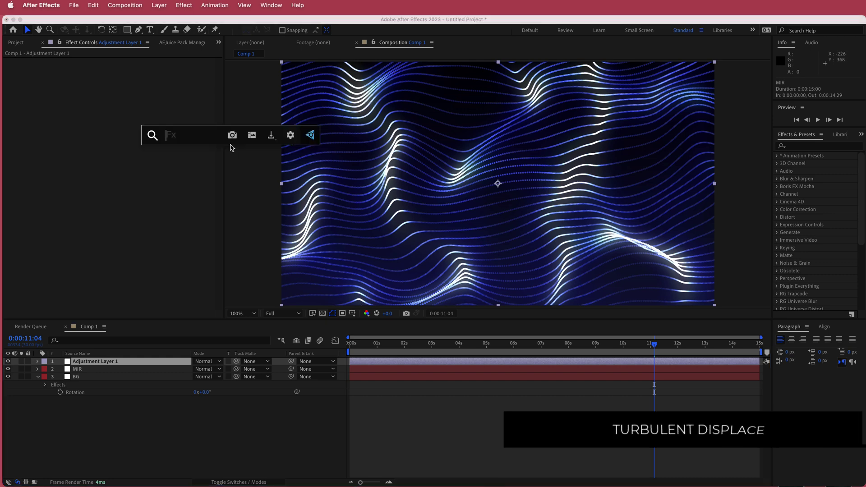
{"action": "type", "text": "turb"}
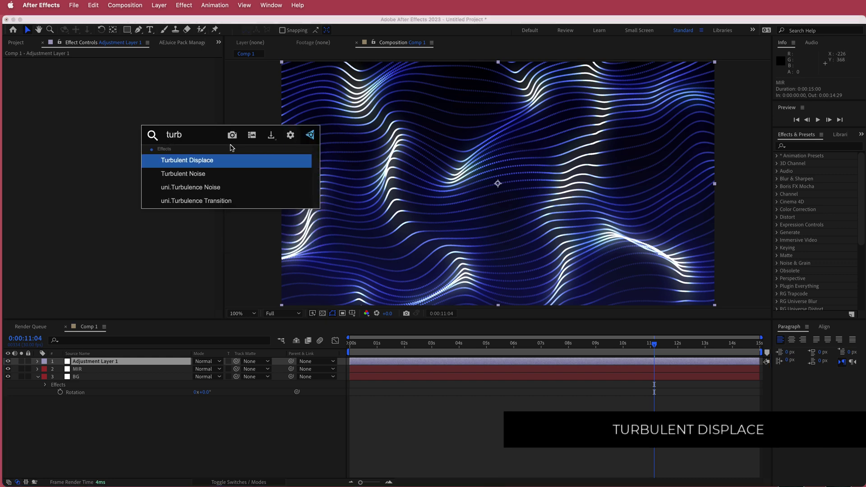
{"action": "left_click", "coordinate": [213, 163]}
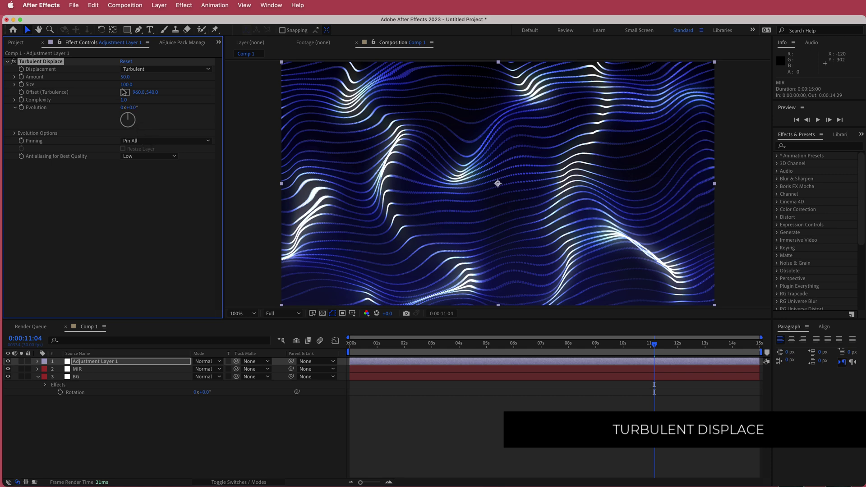
{"action": "left_click_drag", "start_coordinate": [129, 107], "coordinate": [251, 114]}
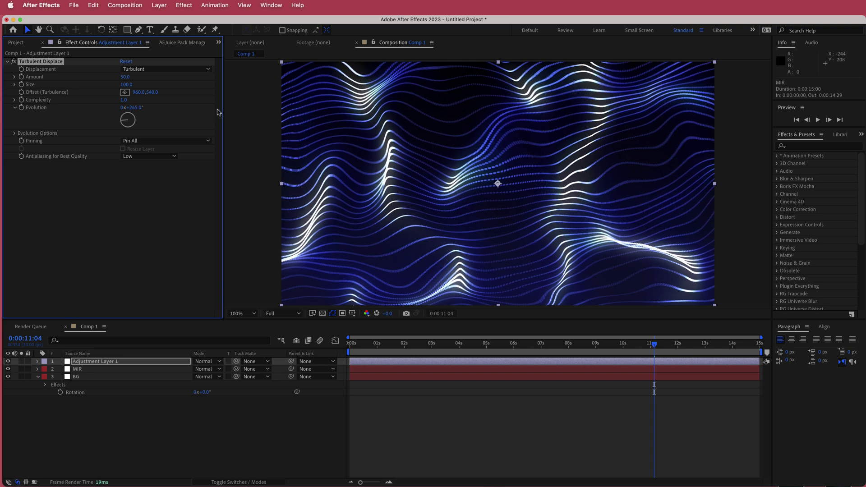
{"action": "key", "text": "cmd+z"}
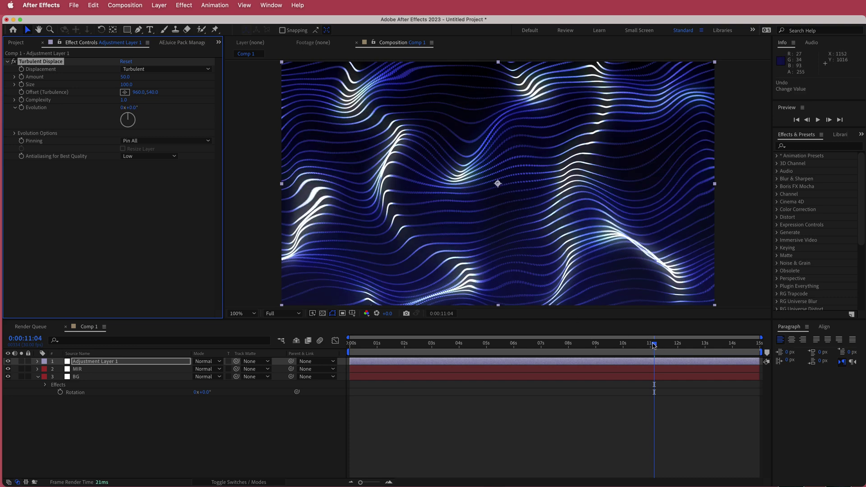
{"action": "left_click_drag", "start_coordinate": [654, 345], "coordinate": [319, 350]}
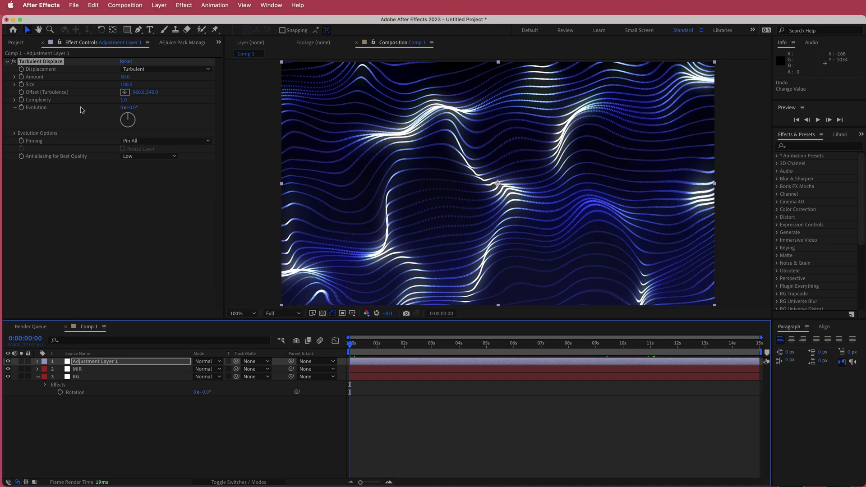
Step: Drive the Turbulent Displace Evolution with the expression time*10 and preview the animated warp
{"action": "left_click", "coordinate": [21, 108], "text": "alt"}
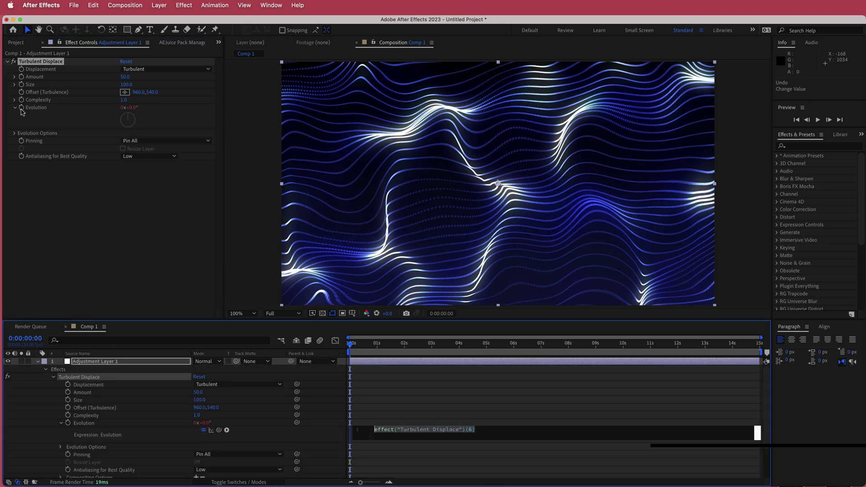
{"action": "type", "text": "e*10"}
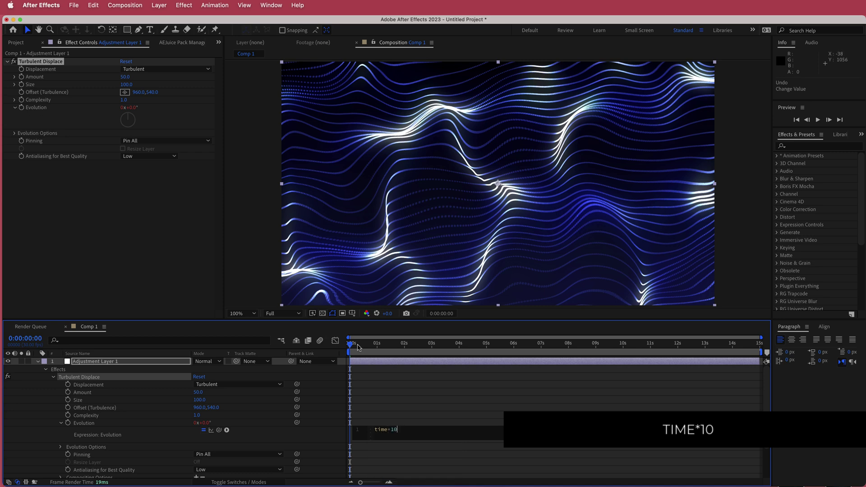
{"action": "mouse_move", "coordinate": [351, 345]}
{"action": "left_mouse_down"}
{"action": "mouse_move", "coordinate": [643, 346]}
{"action": "mouse_move", "coordinate": [361, 346]}
{"action": "left_mouse_up"}
{"action": "key", "text": "space"}
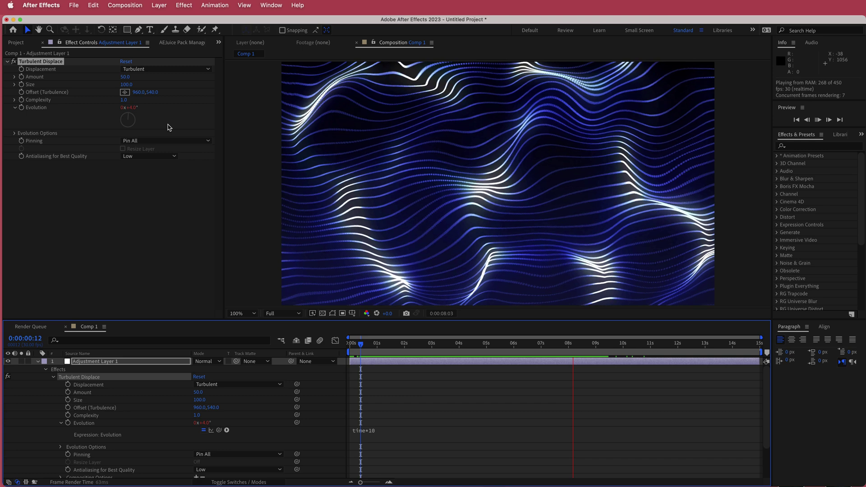
{"action": "key", "text": "space"}
{"action": "left_click", "coordinate": [36, 362]}
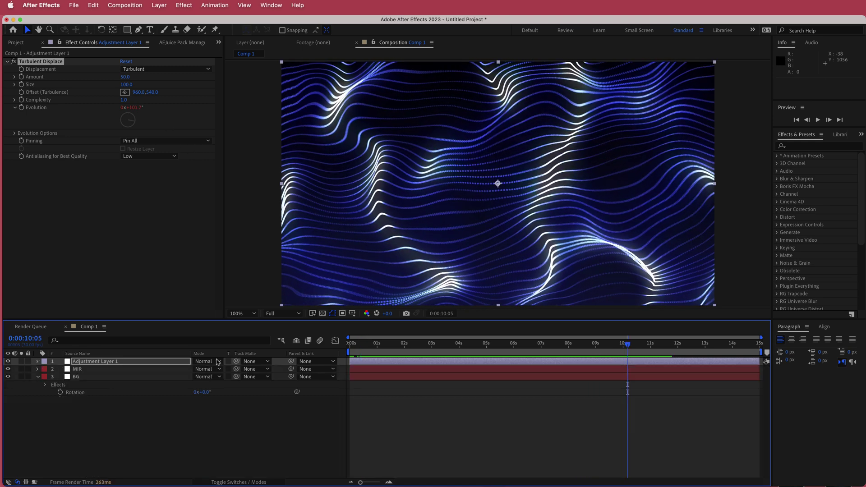
Step: Add Adjustment Layer 2 at the top of Comp 1
{"action": "right_click", "coordinate": [289, 364]}
{"action": "mouse_move", "coordinate": [315, 369]}
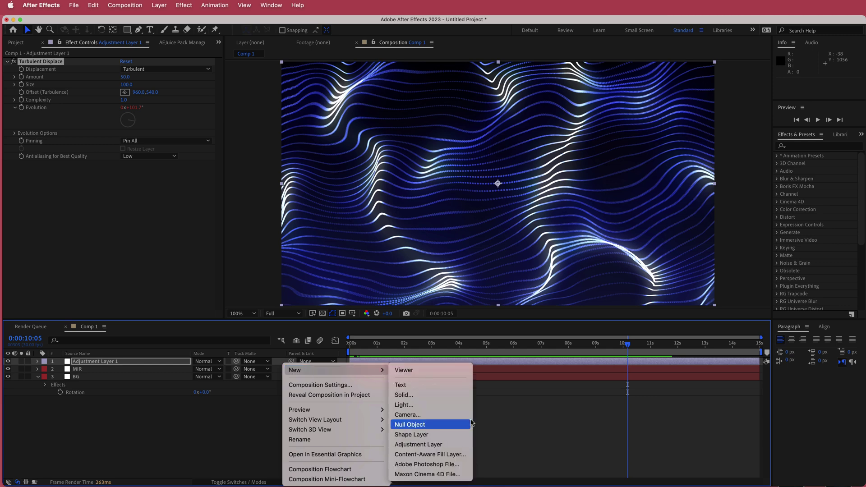
{"action": "left_click", "coordinate": [446, 444]}
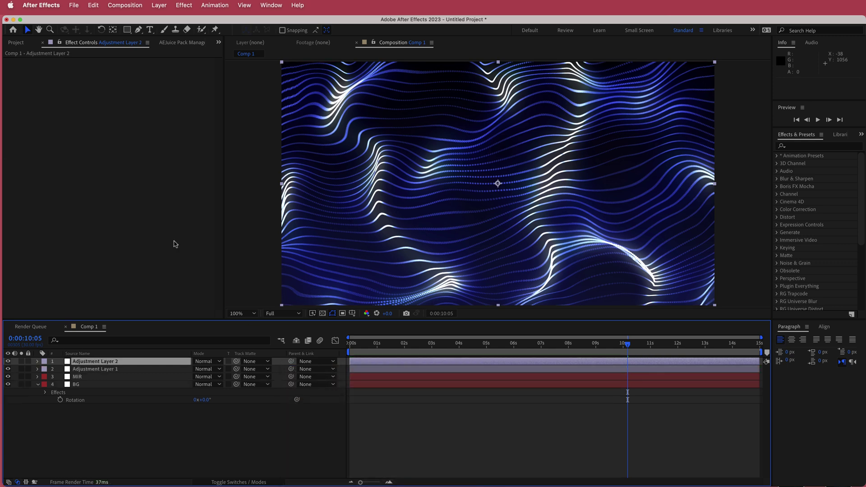
Step: Apply the Noise effect to Adjustment Layer 2
{"action": "key", "text": "ctrl+space"}
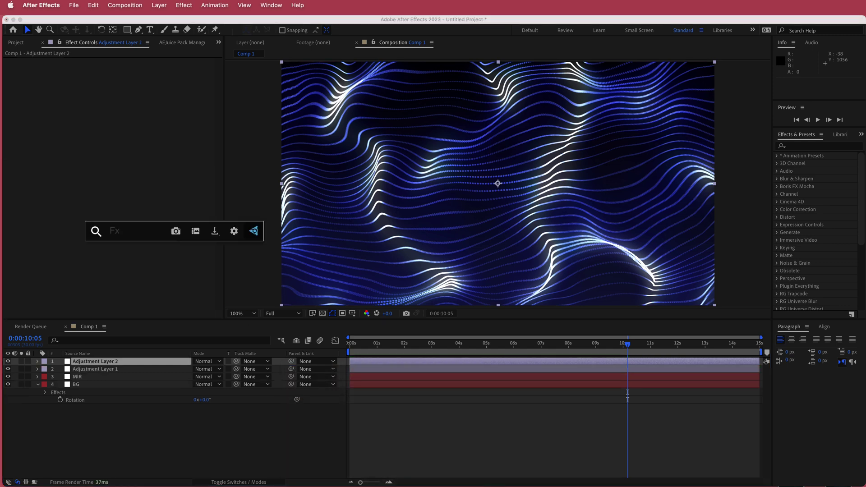
{"action": "type", "text": "nois"}
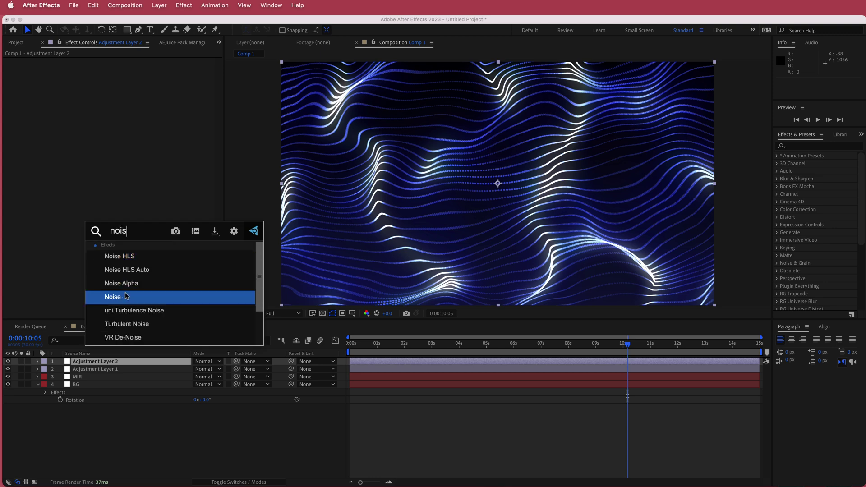
{"action": "left_click", "coordinate": [129, 293]}
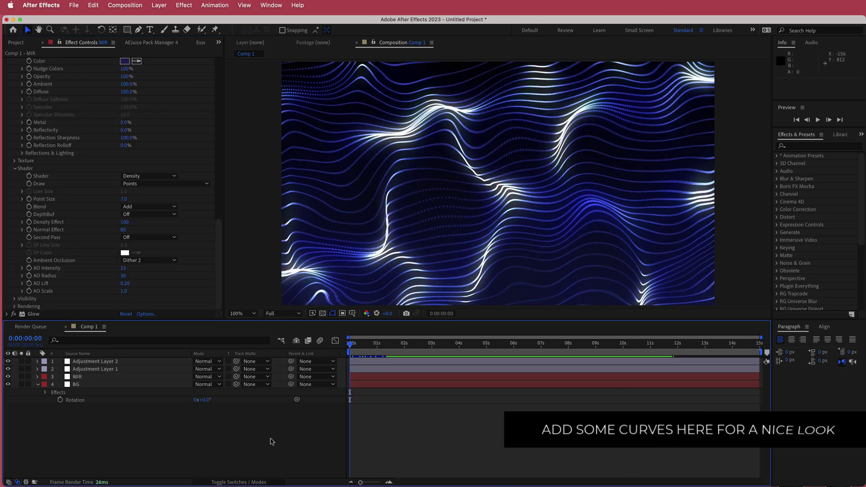
Step: Apply a Drop Shadow effect to the MIR layer
{"action": "mouse_move", "coordinate": [219, 247]}
{"action": "left_mouse_down"}
{"action": "mouse_move", "coordinate": [222, 101]}
{"action": "mouse_move", "coordinate": [221, 253]}
{"action": "left_mouse_up"}
{"action": "left_click", "coordinate": [86, 379]}
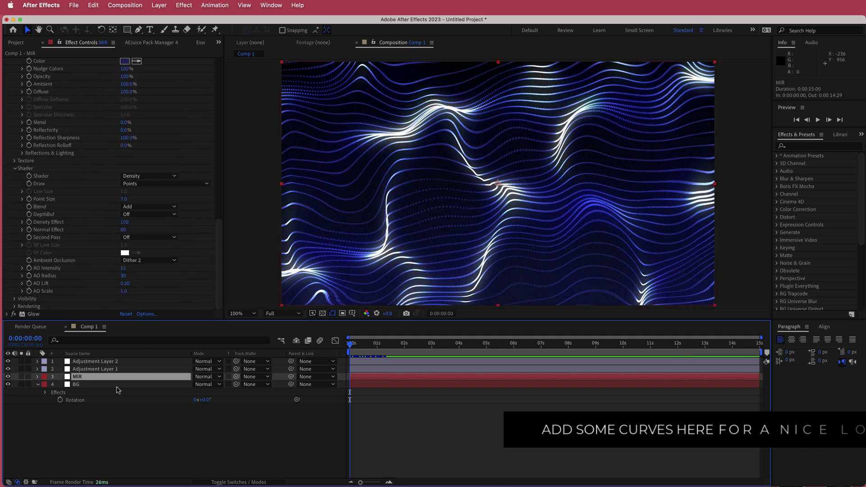
{"action": "key", "text": "ctrl+space"}
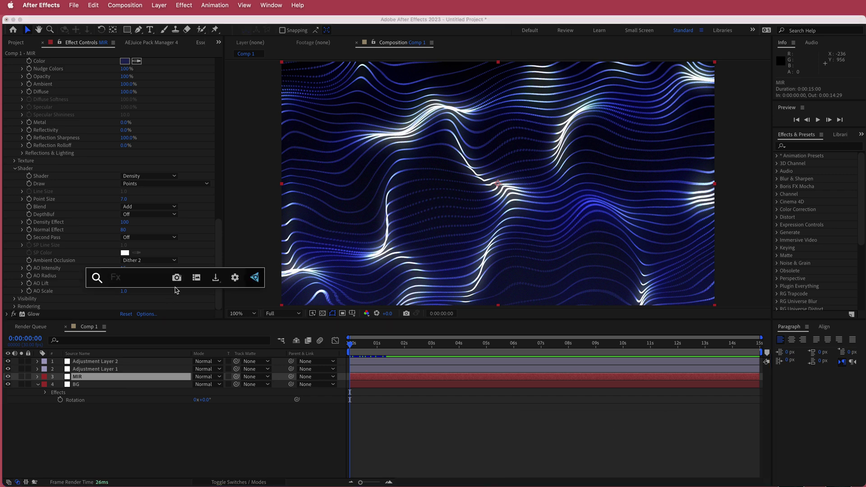
{"action": "type", "text": "drop"}
{"action": "key", "text": "Return"}
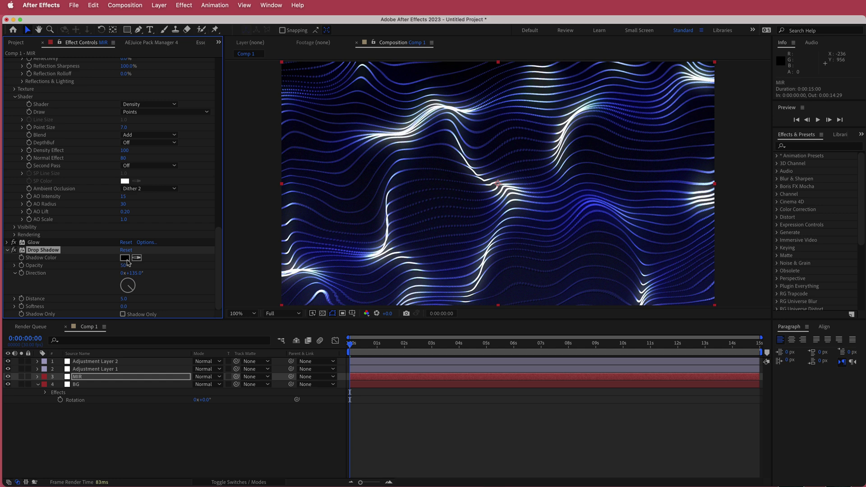
Step: Set the Drop Shadow Distance to 26, Opacity to 20% and Softness to 34
{"action": "left_click_drag", "start_coordinate": [124, 299], "coordinate": [133, 299]}
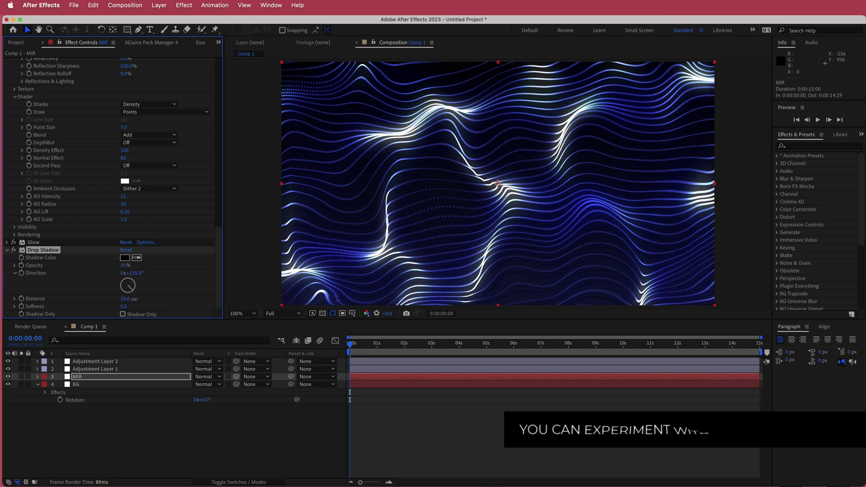
{"action": "left_click_drag", "start_coordinate": [350, 344], "coordinate": [494, 344]}
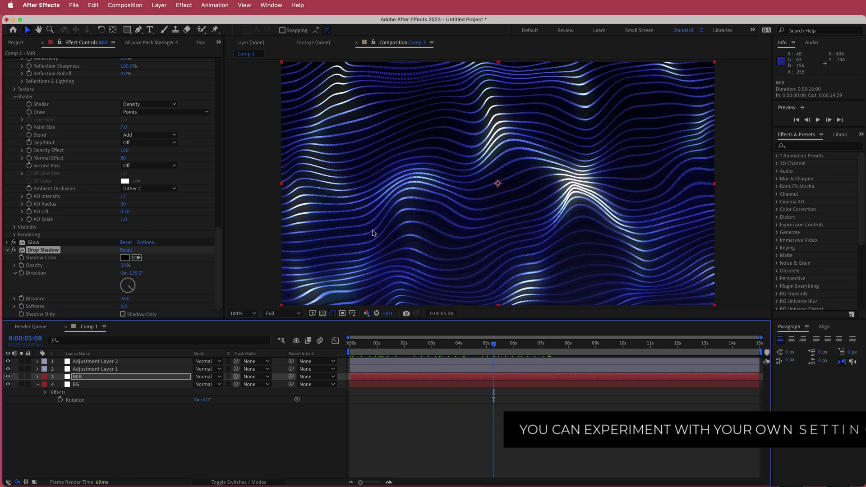
{"action": "left_click", "coordinate": [124, 266]}
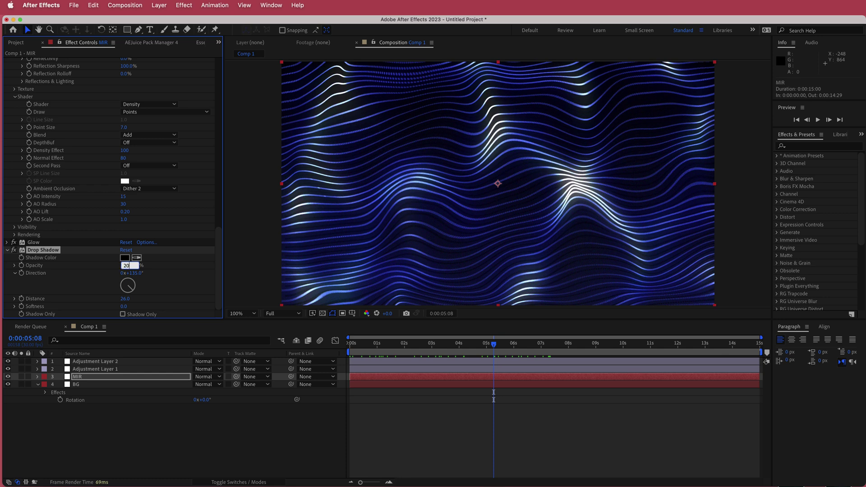
{"action": "left_click_drag", "start_coordinate": [493, 344], "coordinate": [453, 347]}
{"action": "left_click", "coordinate": [166, 310]}
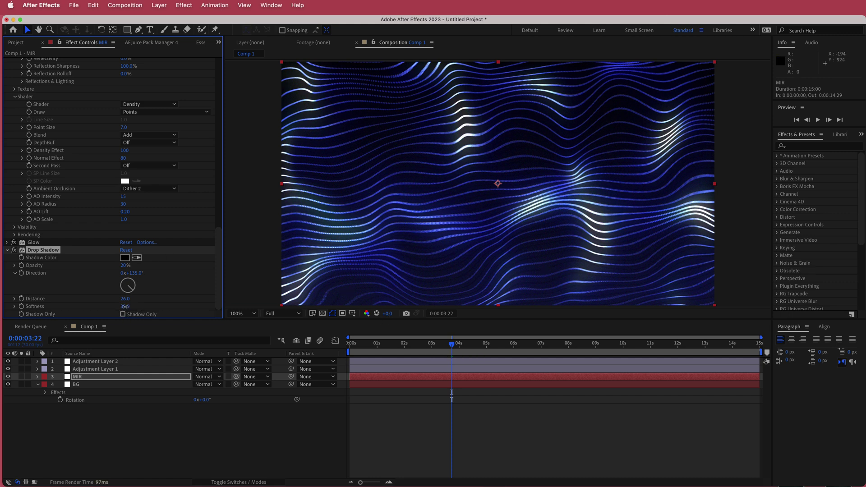
Step: Scrub the timeline from 0:00:03:19 onward to review the finished wave animation
{"action": "left_click", "coordinate": [449, 345]}
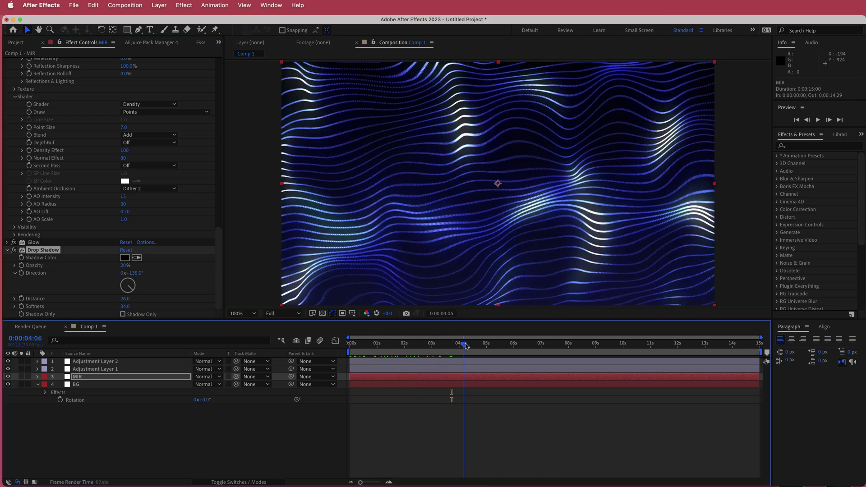
{"action": "left_click_drag", "start_coordinate": [668, 348], "coordinate": [702, 347]}
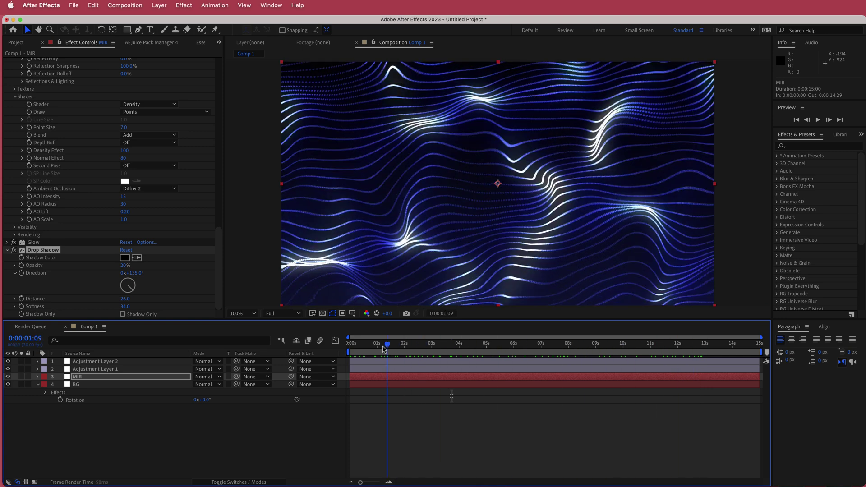
{"action": "left_click_drag", "start_coordinate": [390, 348], "coordinate": [418, 348]}
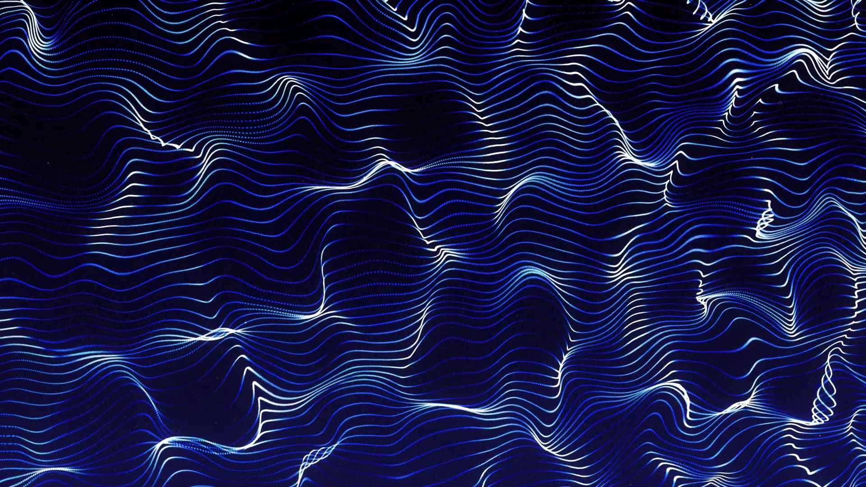